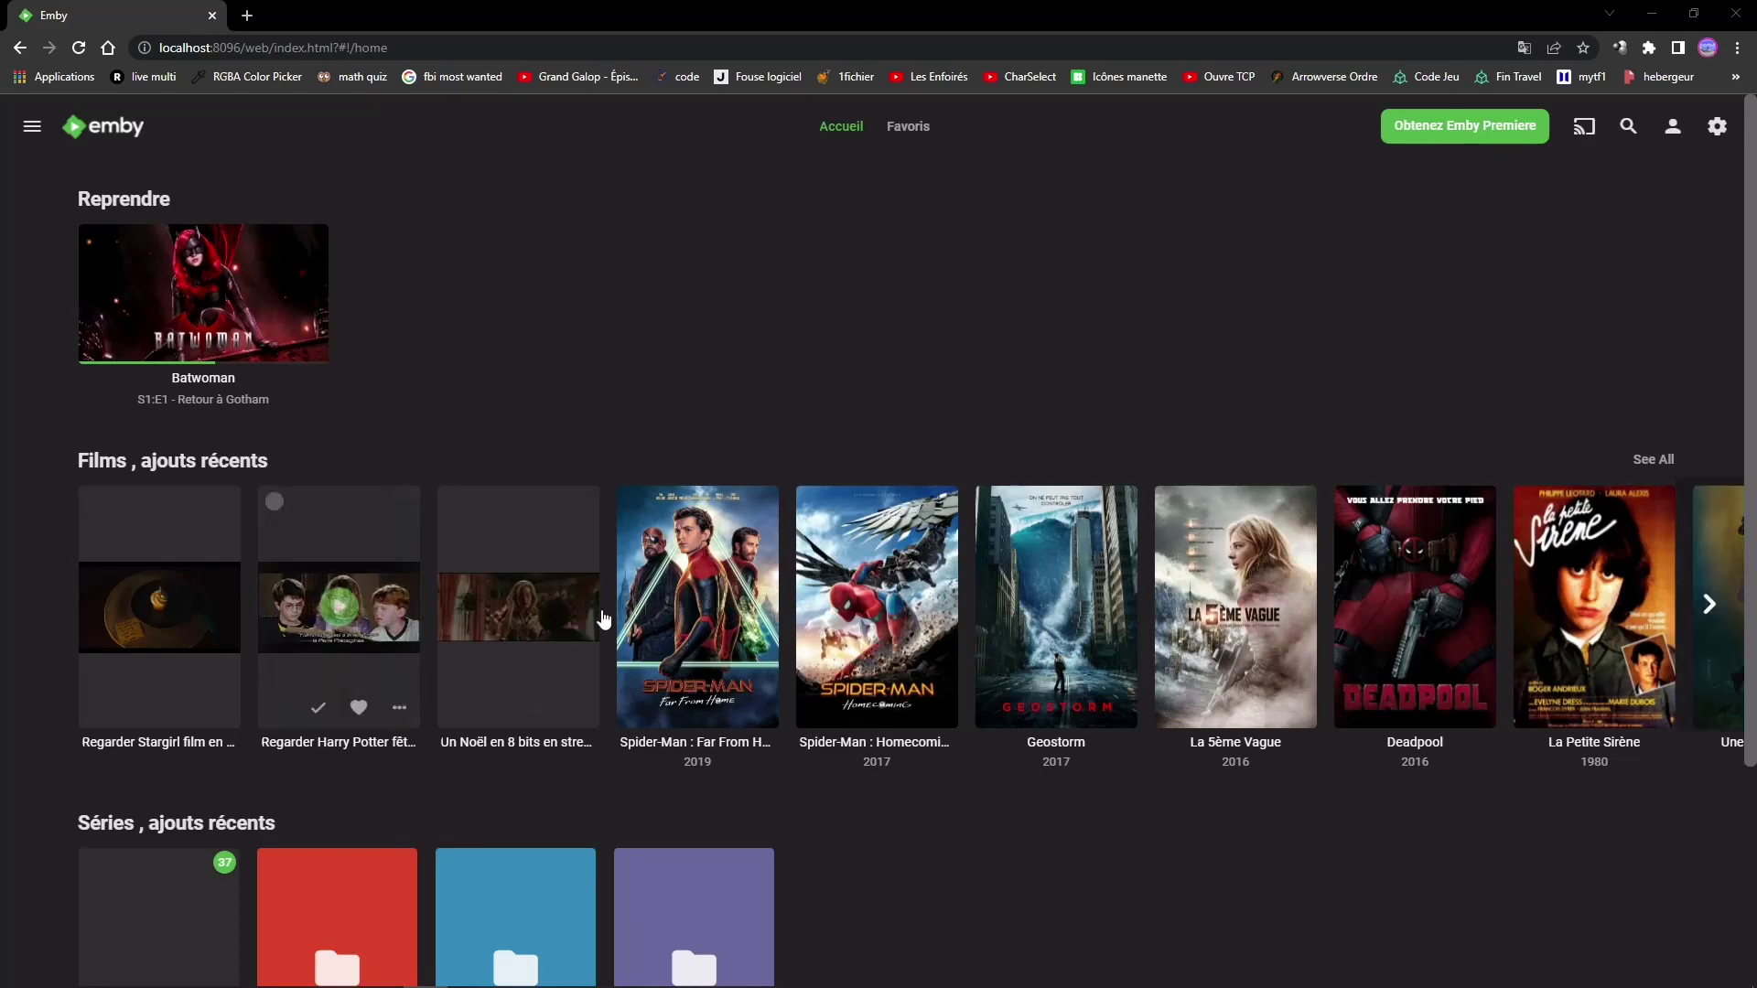
Start a new media library in the server's Médiathèque settings with Musique as its content type.
{"action": "mouse_move", "coordinate": [156, 509]}
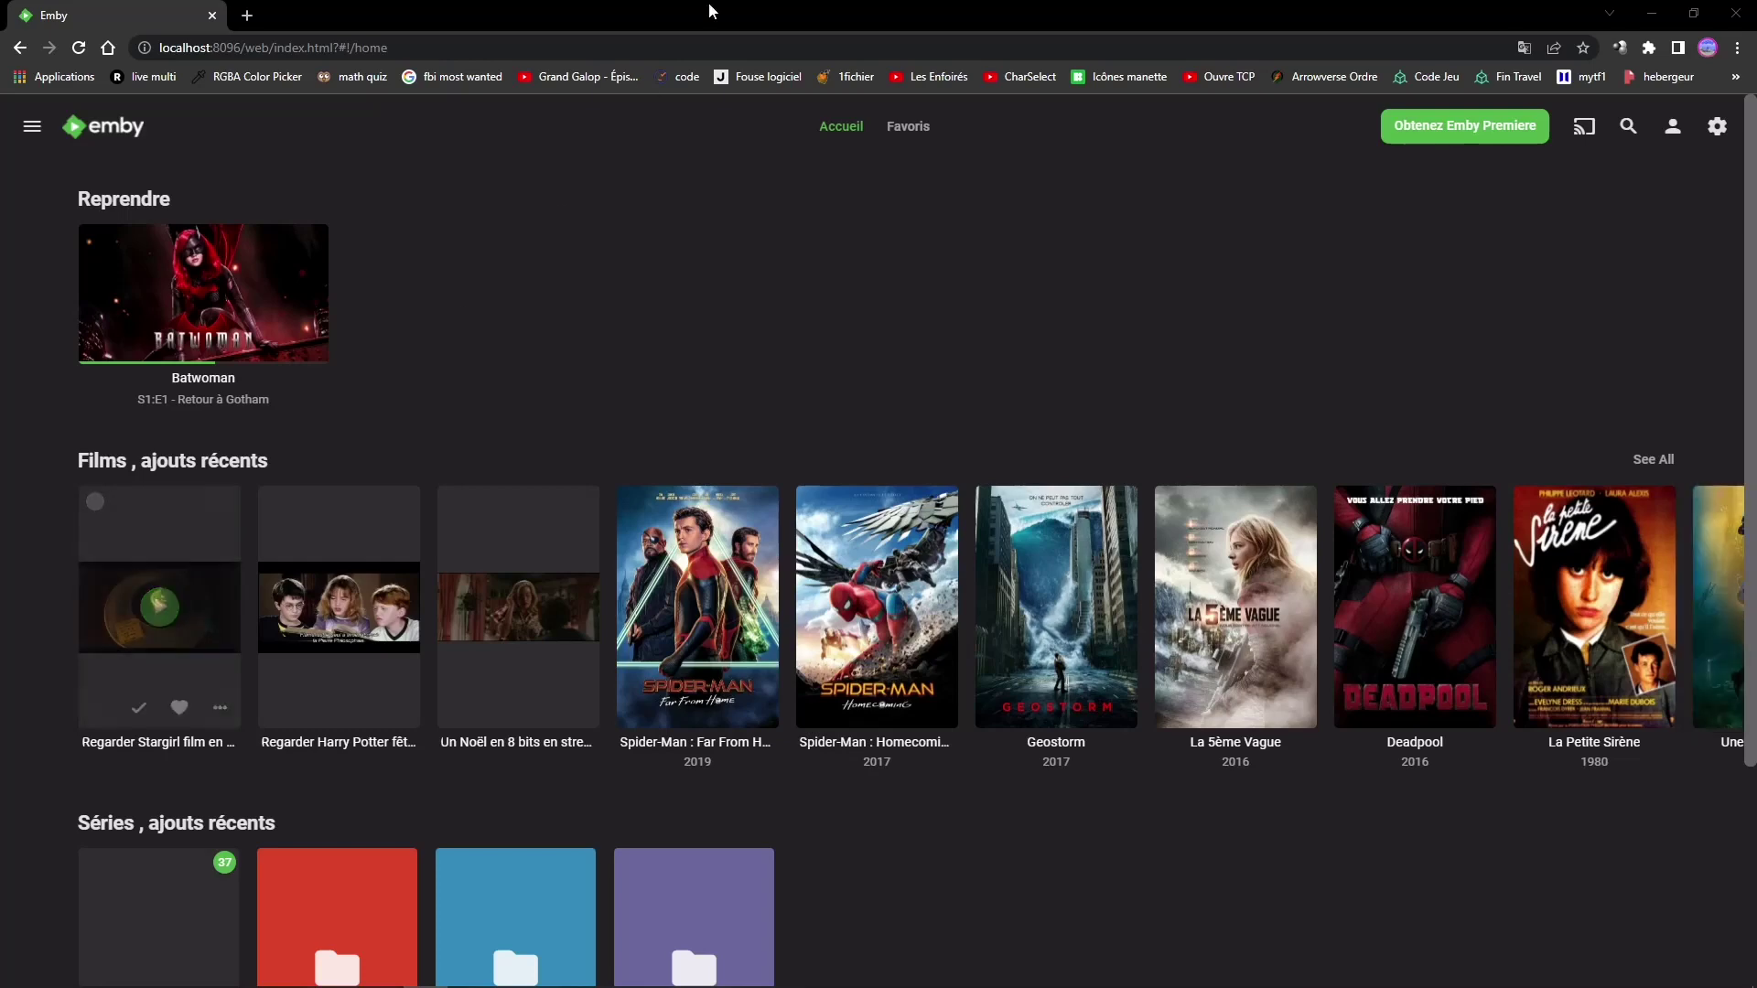
{"action": "left_click", "coordinate": [1716, 129]}
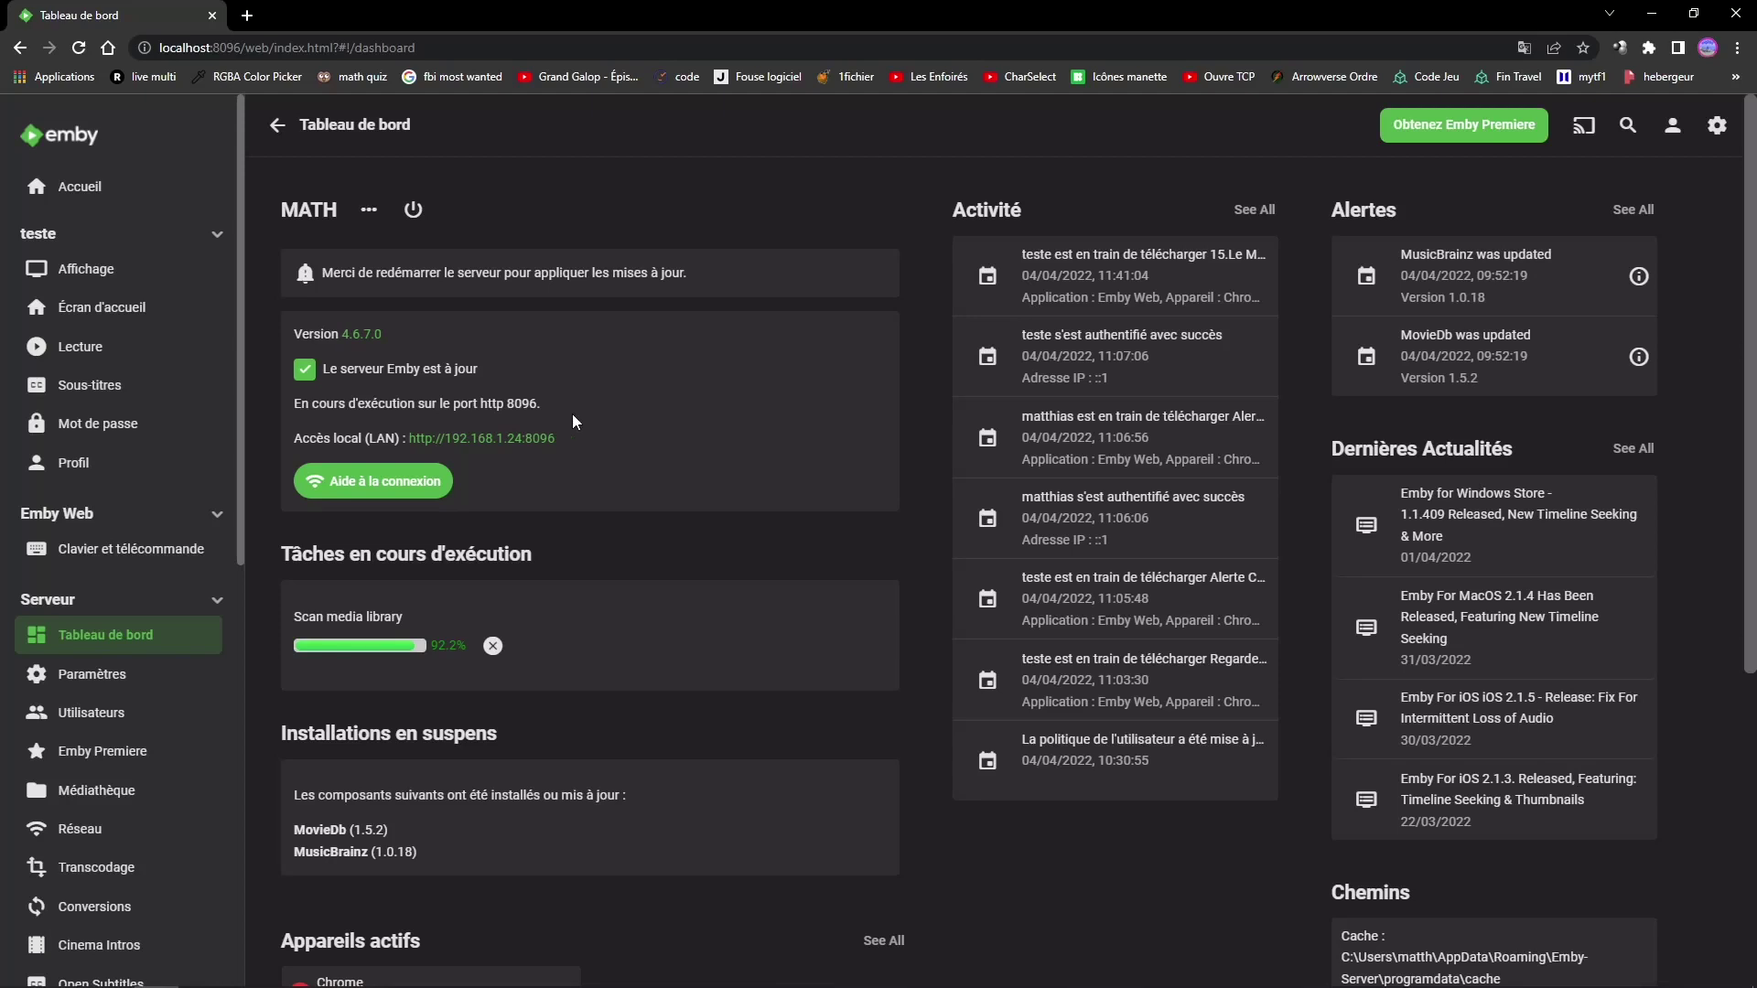
{"action": "left_click", "coordinate": [126, 796]}
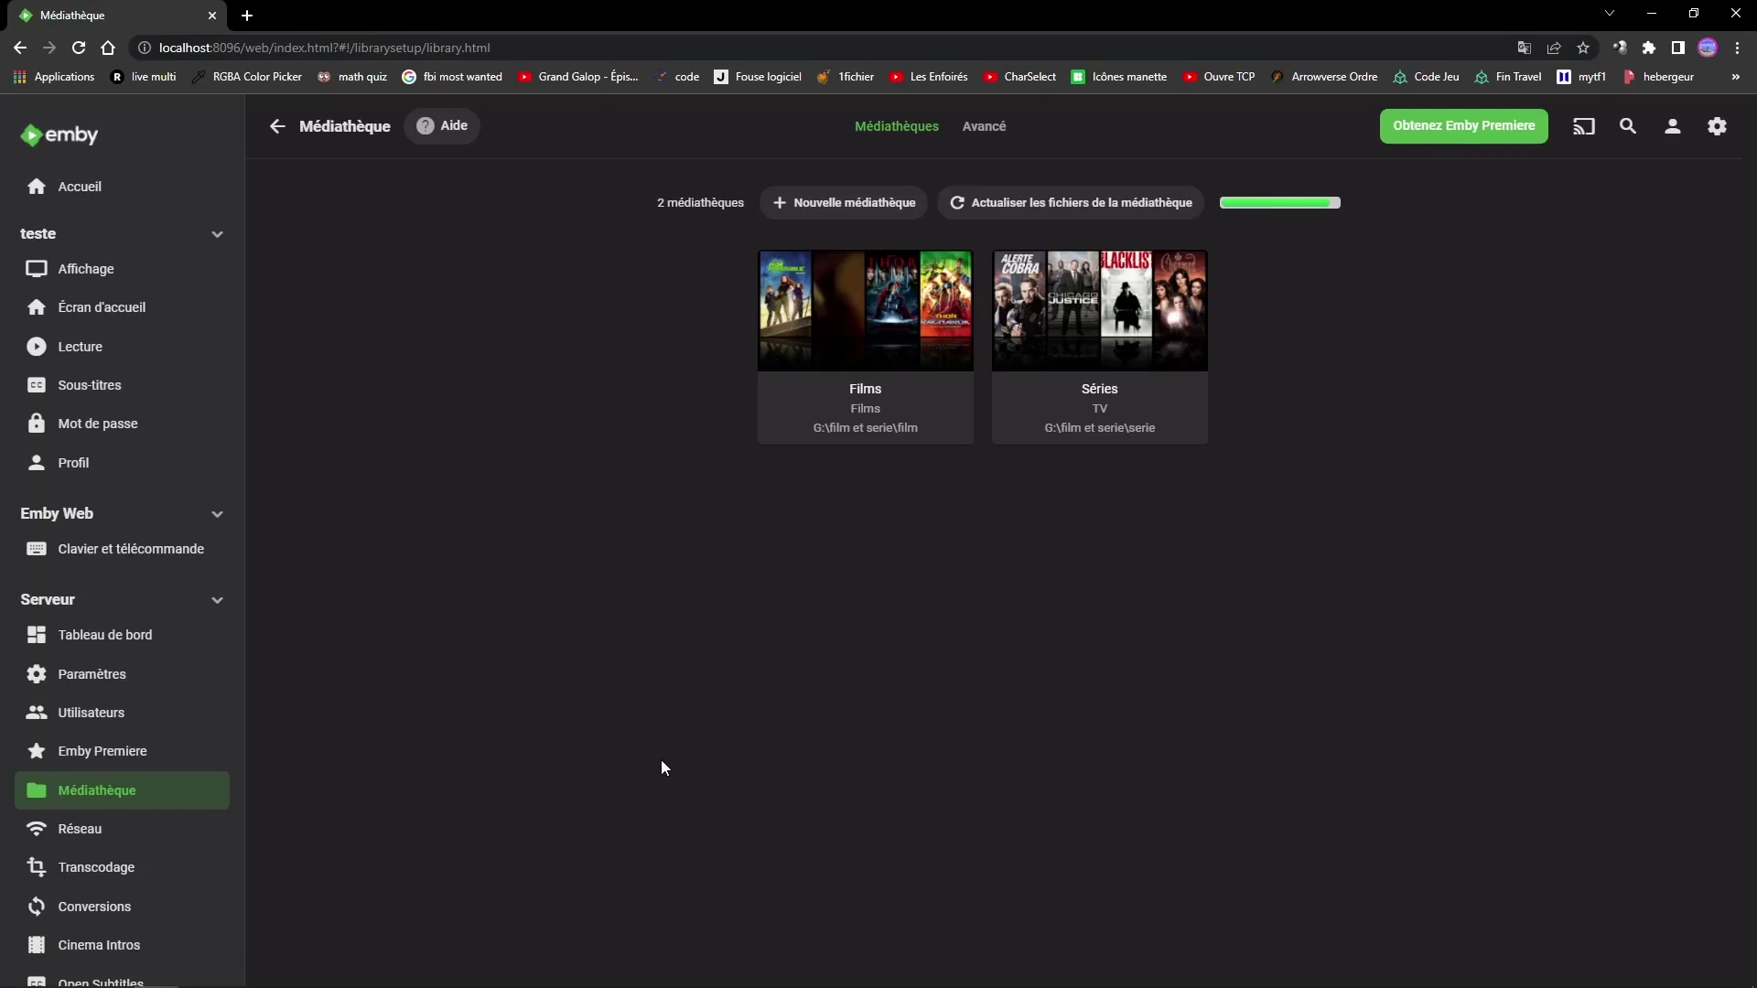
{"action": "left_click", "coordinate": [838, 209]}
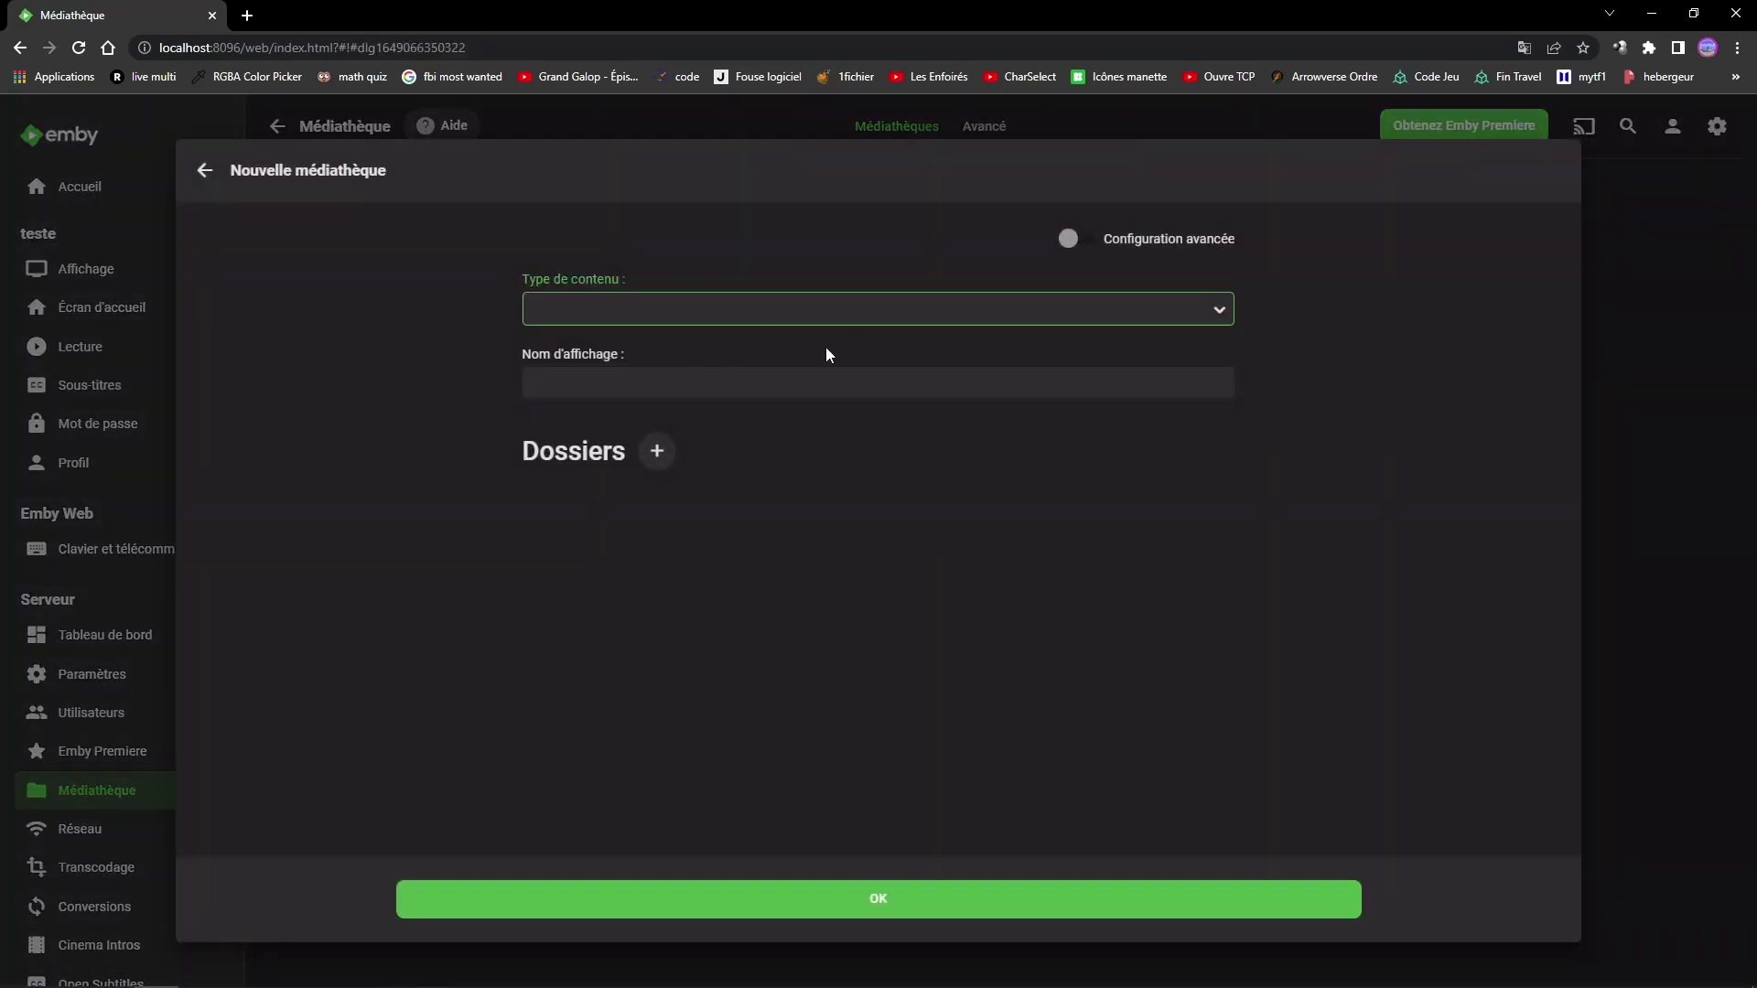
{"action": "left_click", "coordinate": [760, 322]}
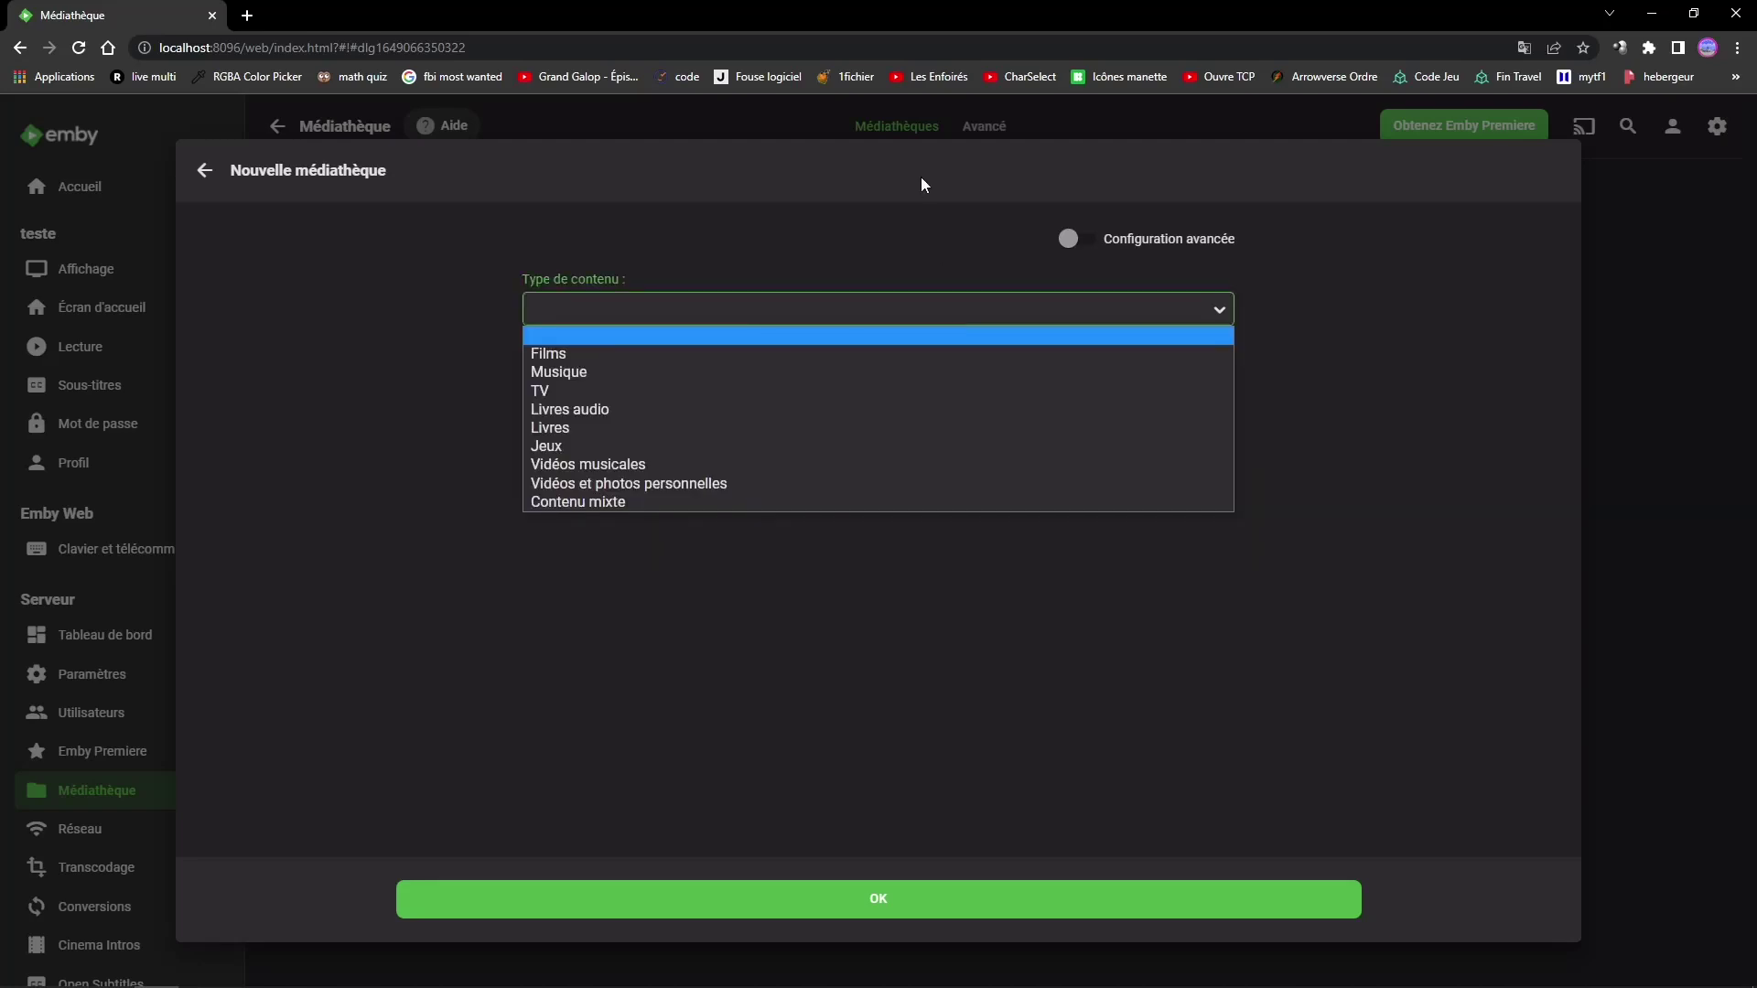
{"action": "left_click", "coordinate": [571, 373]}
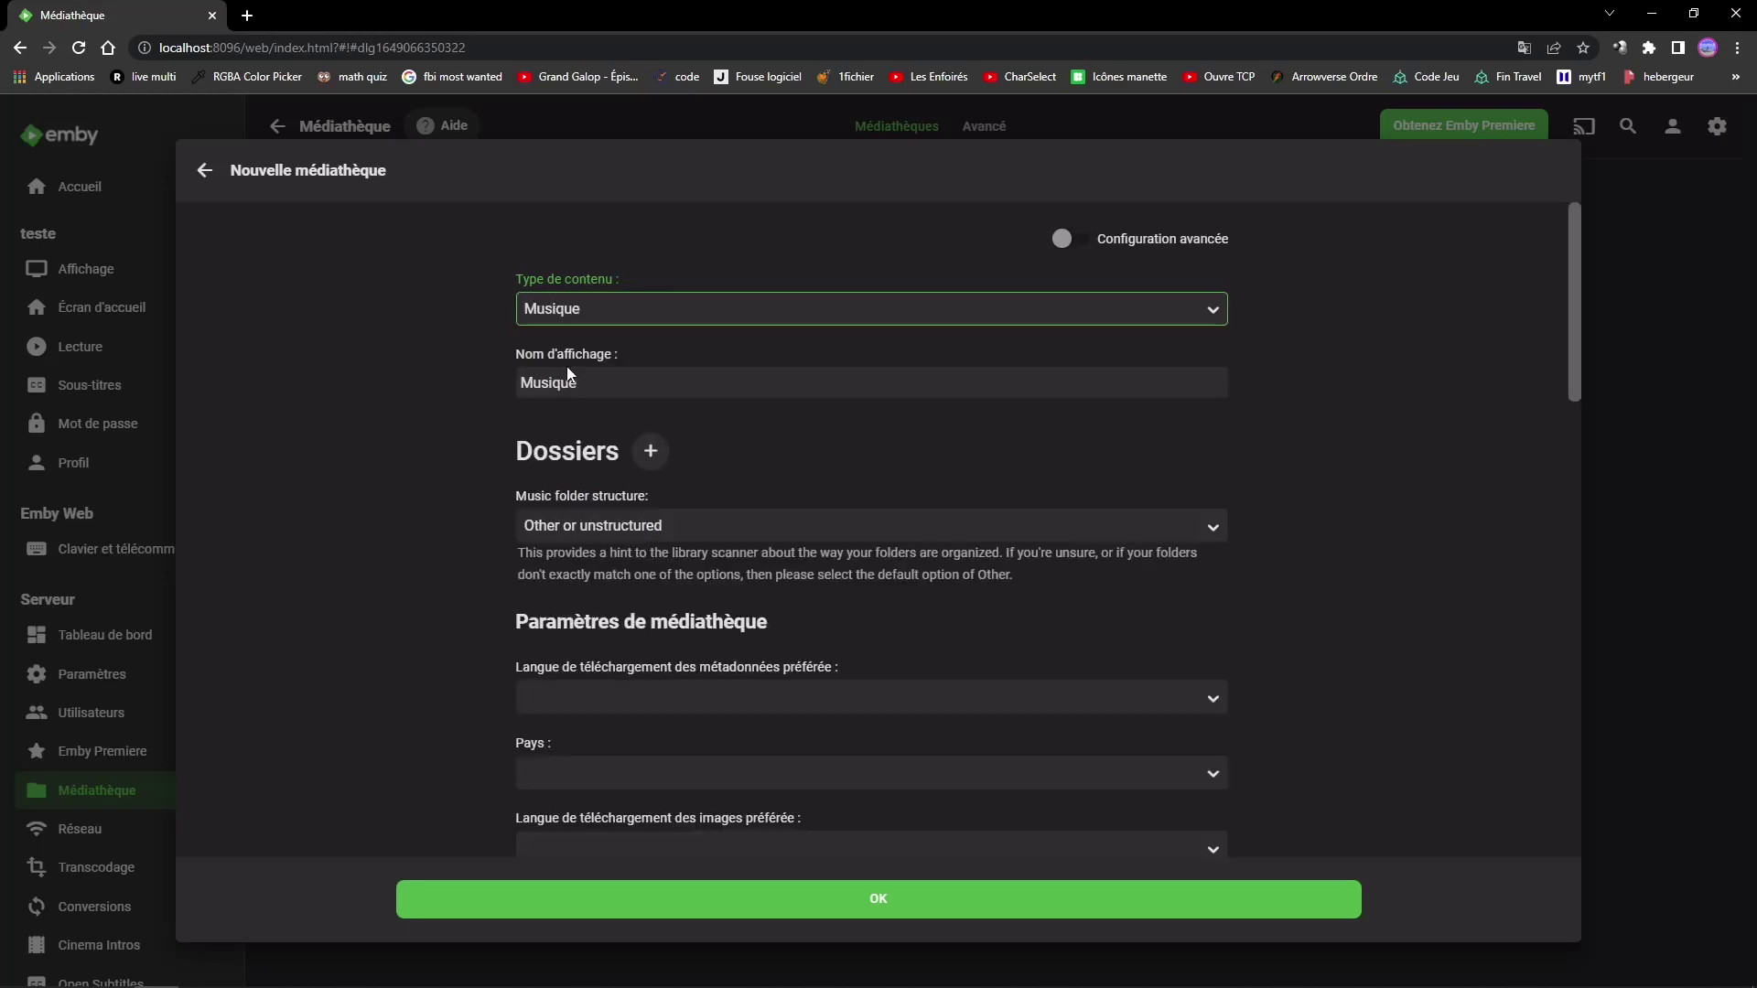
{"action": "left_click_drag", "start_coordinate": [623, 386], "coordinate": [512, 390]}
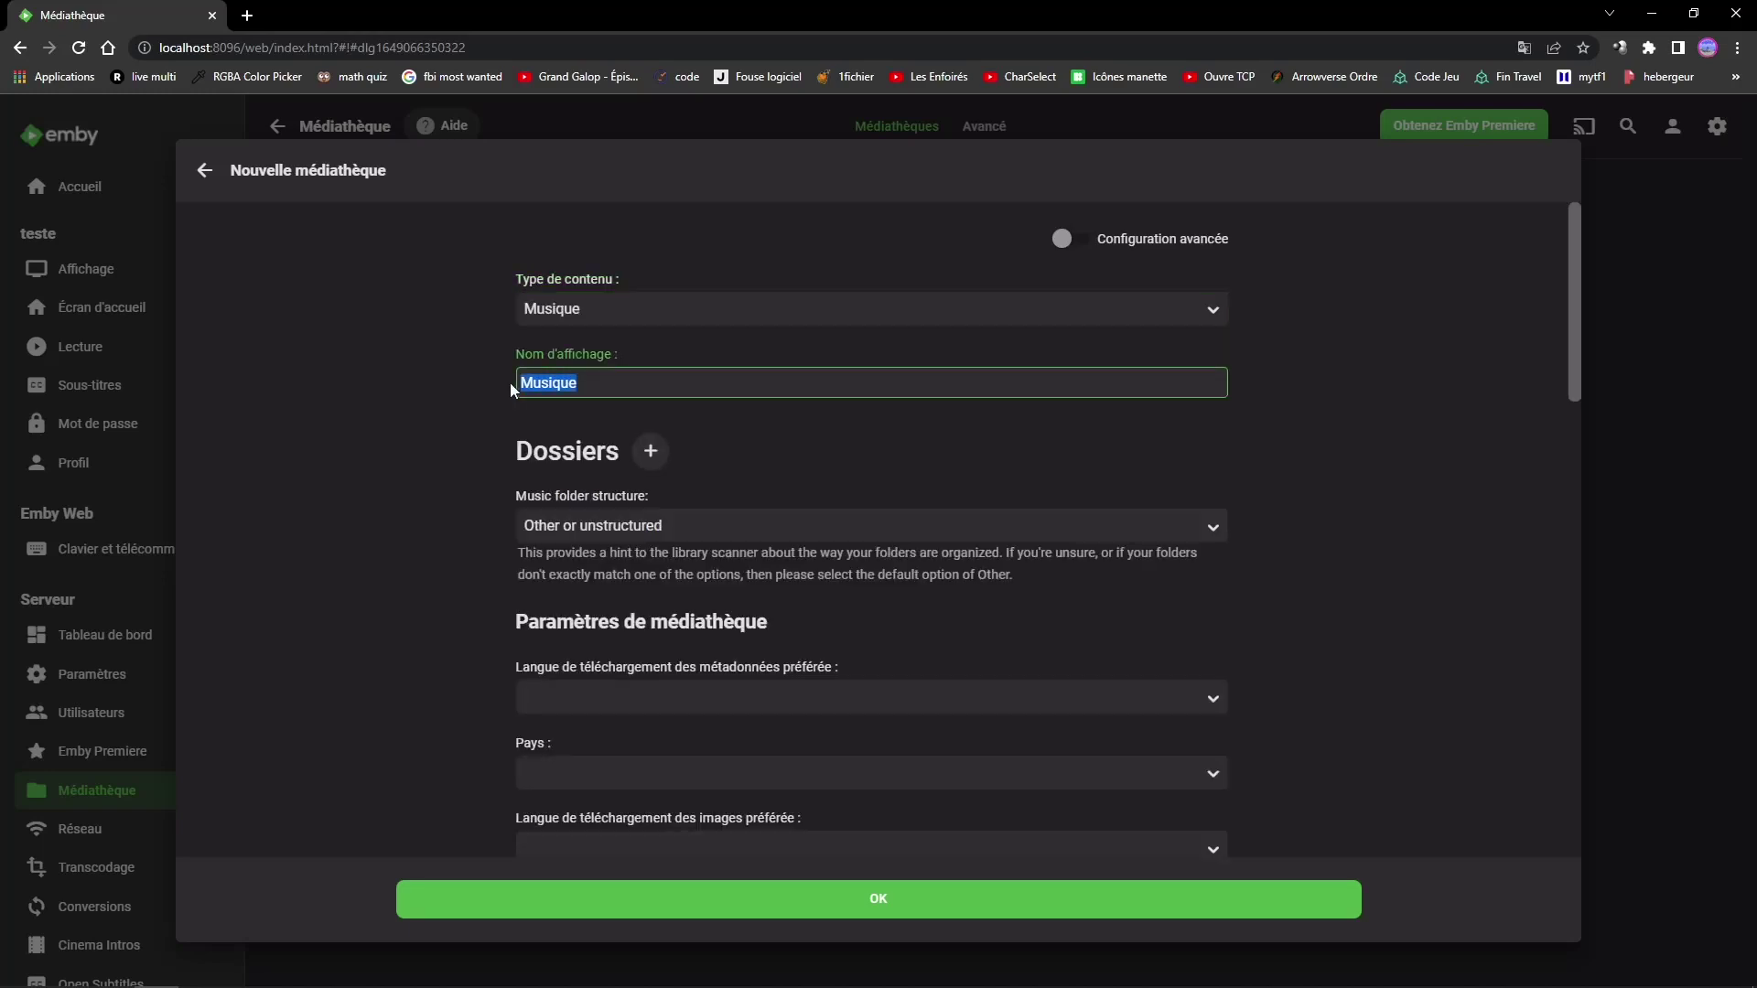
{"action": "left_click", "coordinate": [453, 412]}
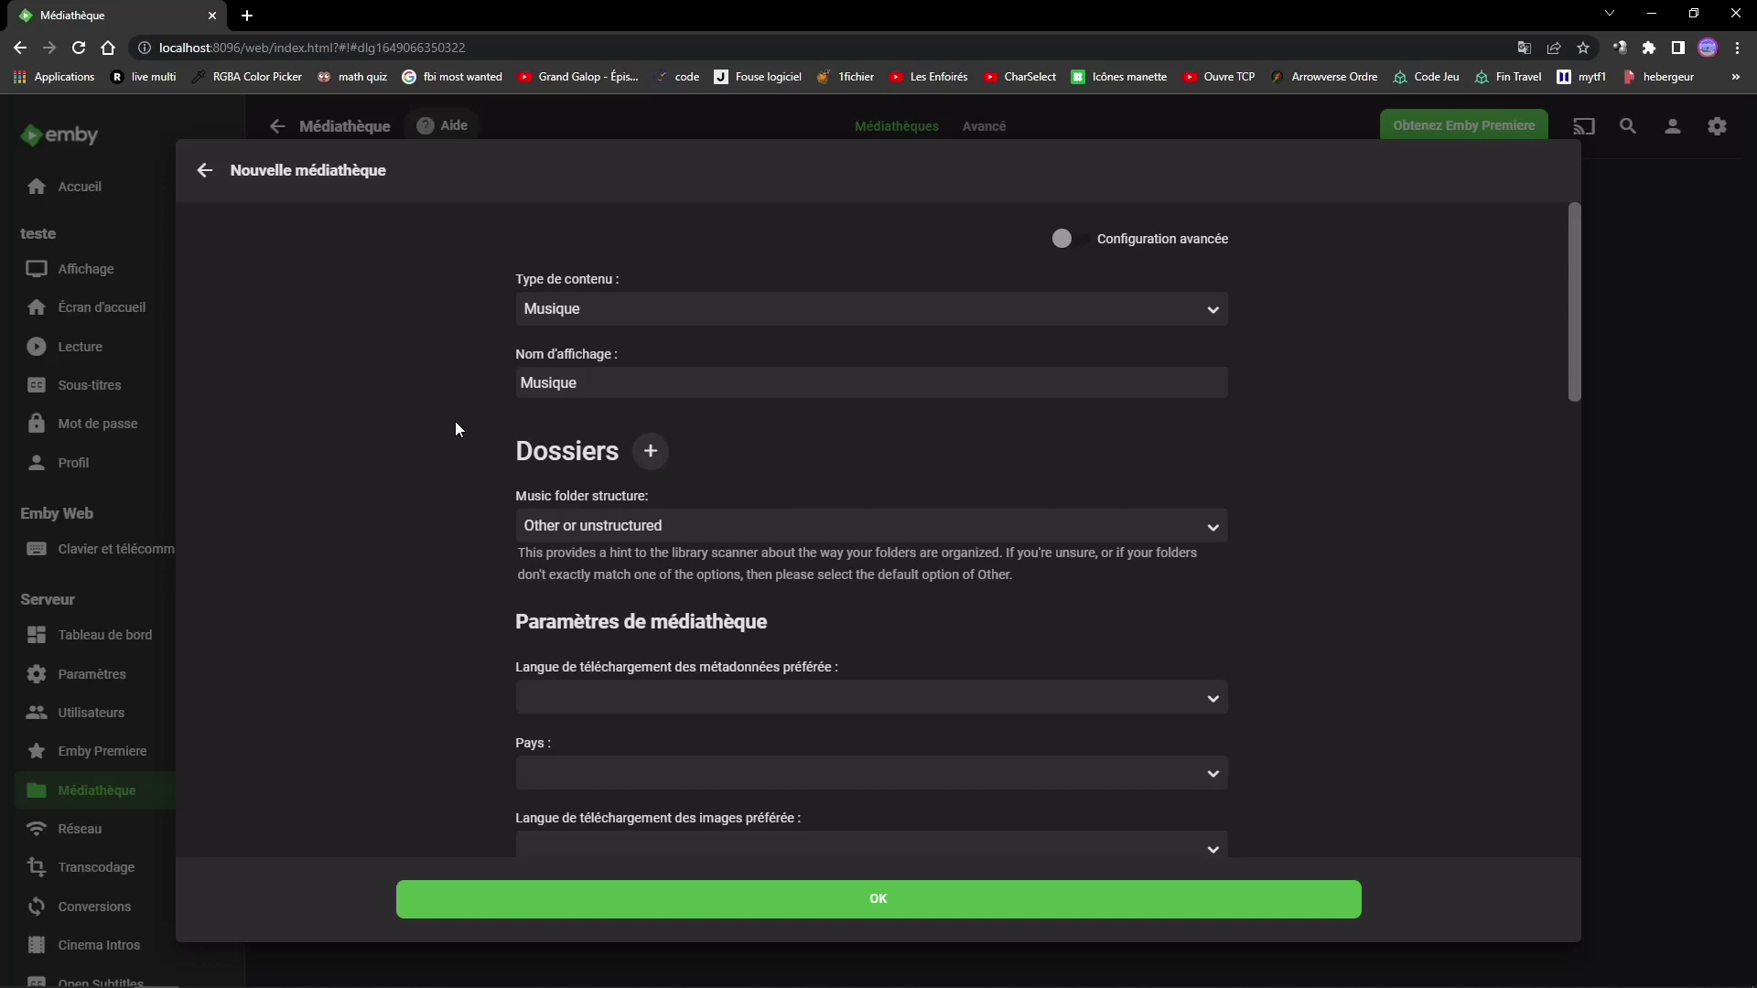
Add the folder D:\MP3 to the new music library.
{"action": "left_click", "coordinate": [658, 464]}
{"action": "left_click", "coordinate": [620, 473]}
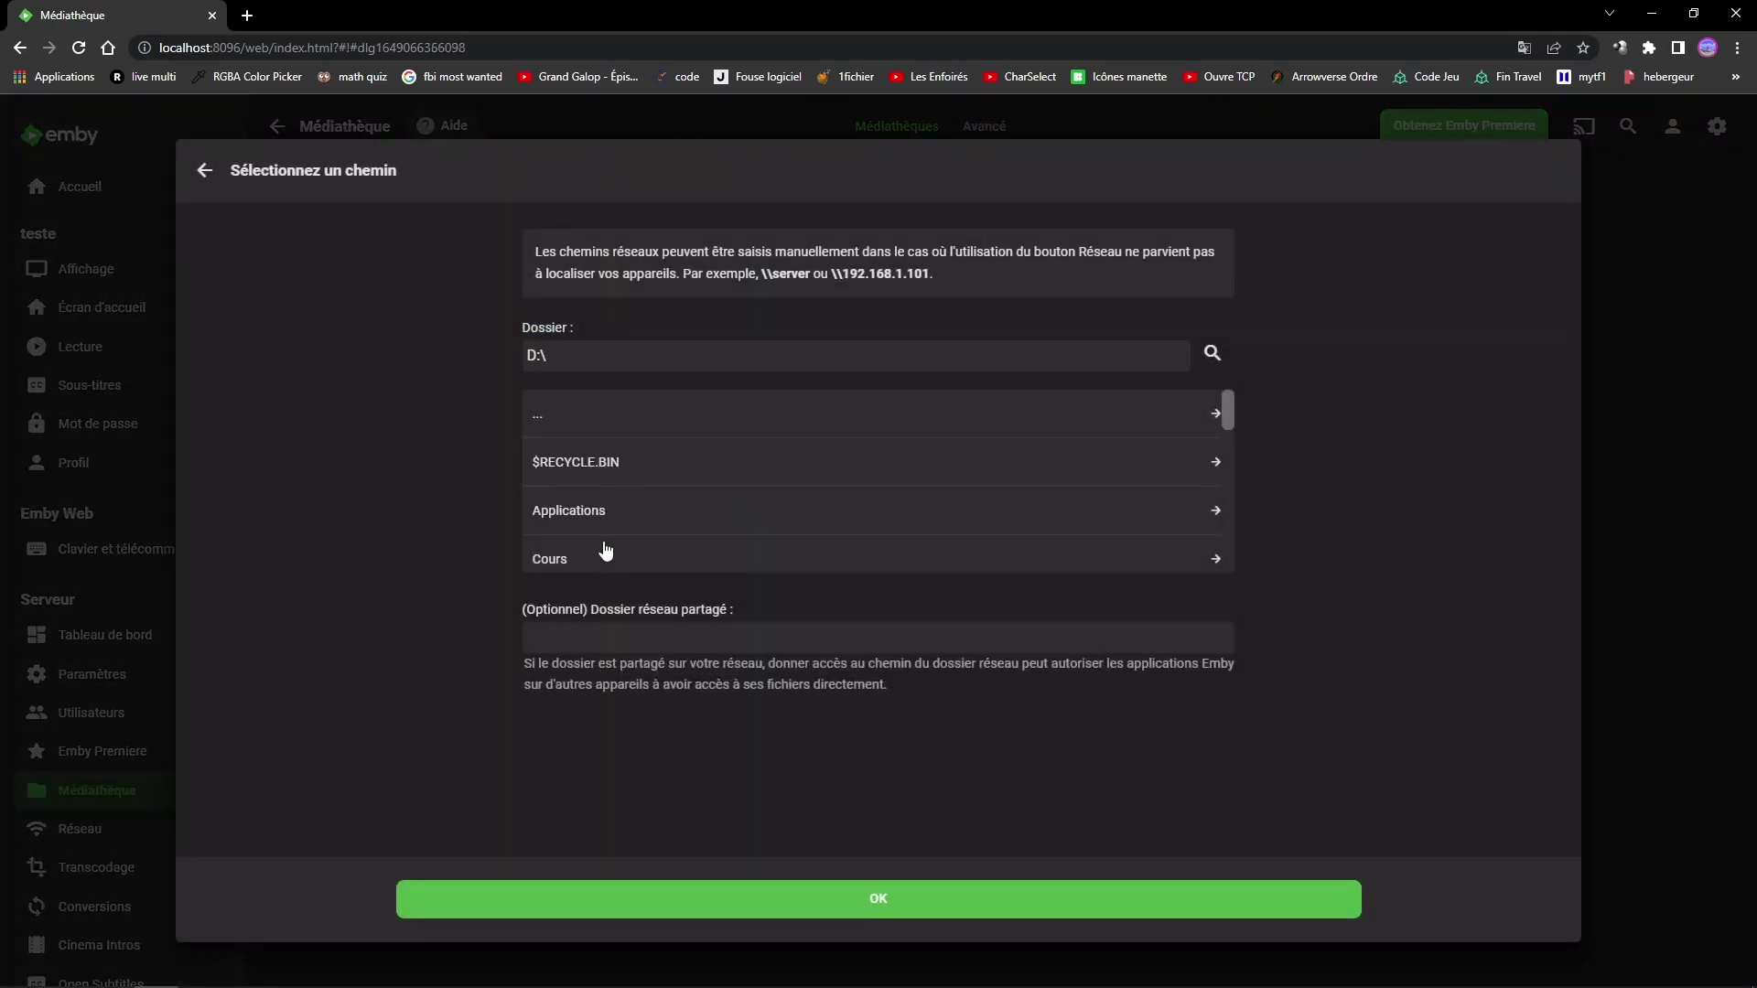
{"action": "scroll", "coordinate": [601, 547], "scroll_direction": "down", "scroll_amount": 3}
{"action": "scroll", "coordinate": [600, 546], "scroll_direction": "up", "scroll_amount": 3}
{"action": "scroll", "coordinate": [541, 549], "scroll_direction": "down", "scroll_amount": 3}
{"action": "scroll", "coordinate": [540, 549], "scroll_direction": "up", "scroll_amount": 3}
{"action": "scroll", "coordinate": [655, 496], "scroll_direction": "down", "scroll_amount": 5}
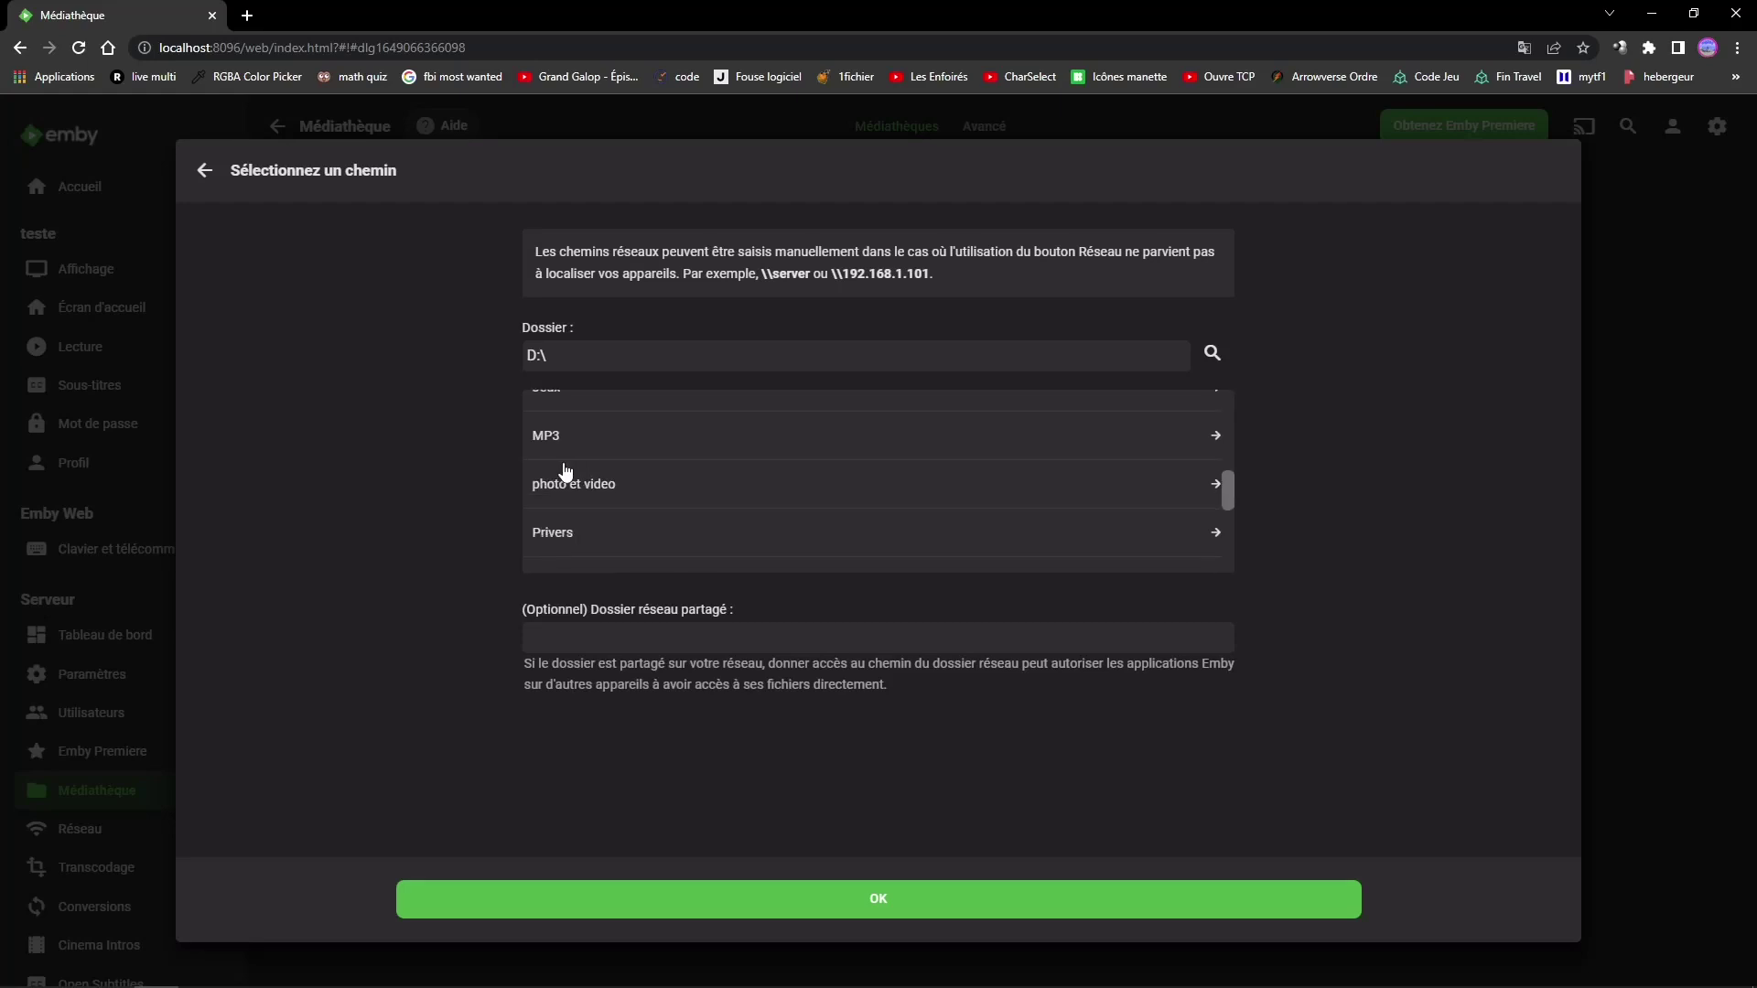
{"action": "left_click", "coordinate": [532, 445]}
{"action": "left_click", "coordinate": [736, 901]}
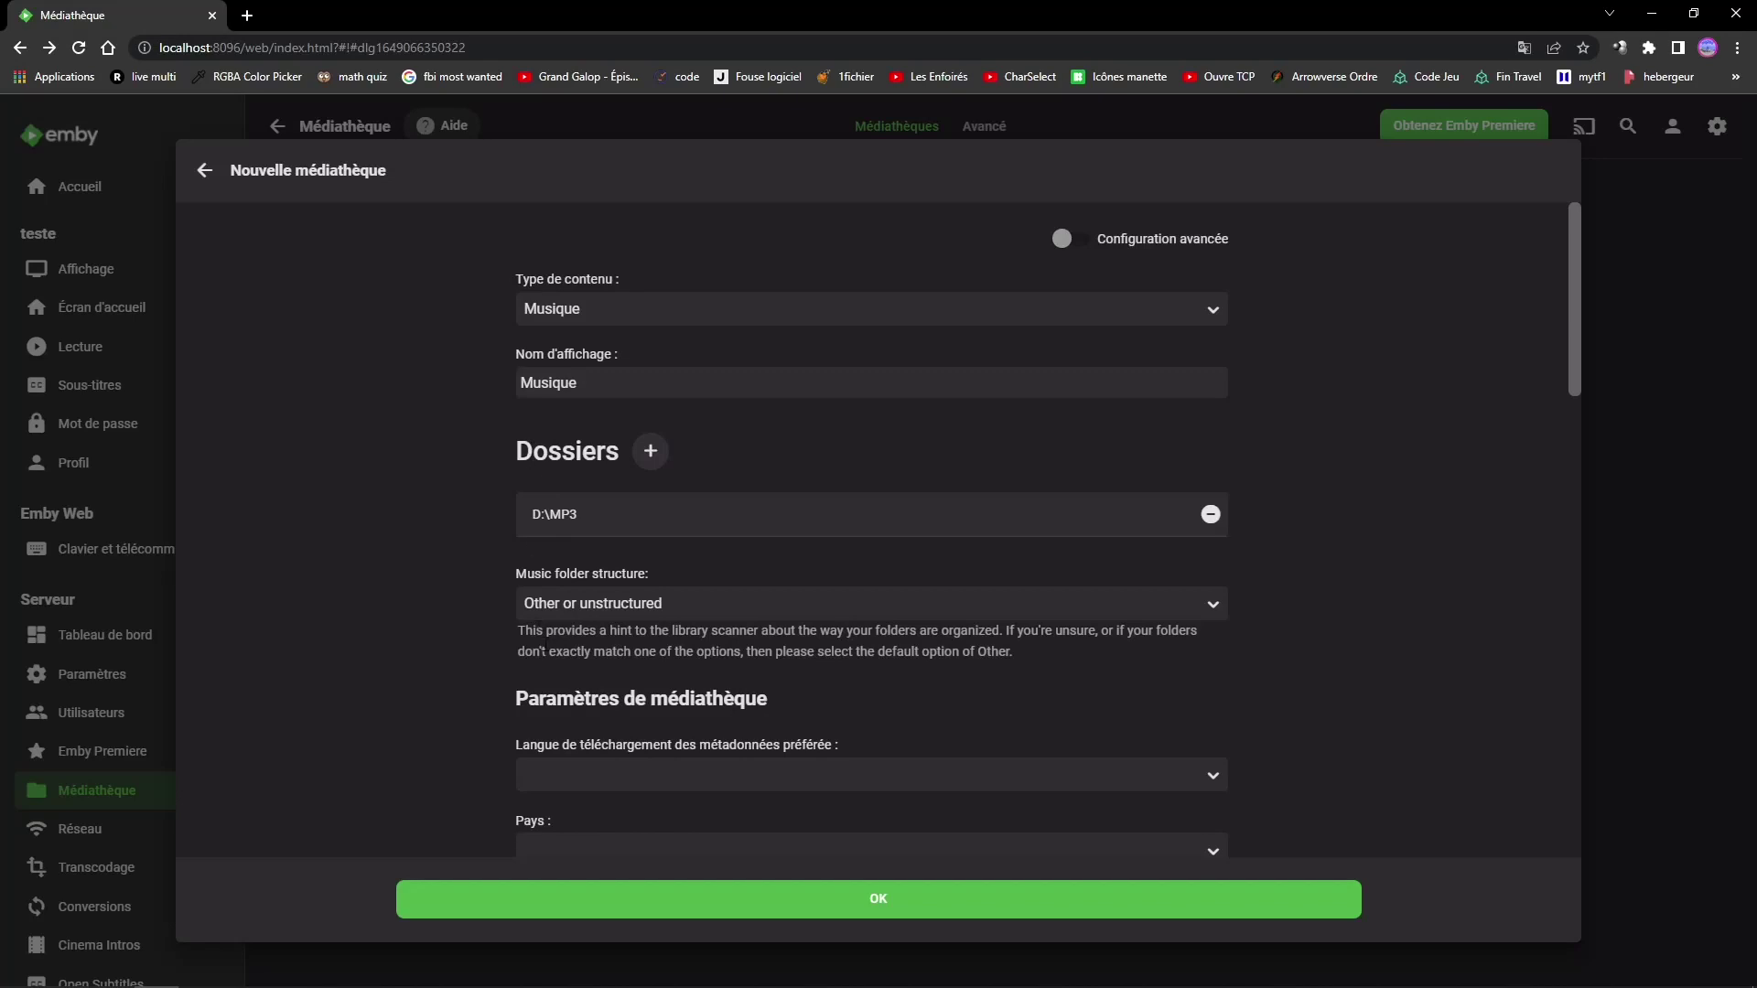
{"action": "left_click", "coordinate": [854, 613]}
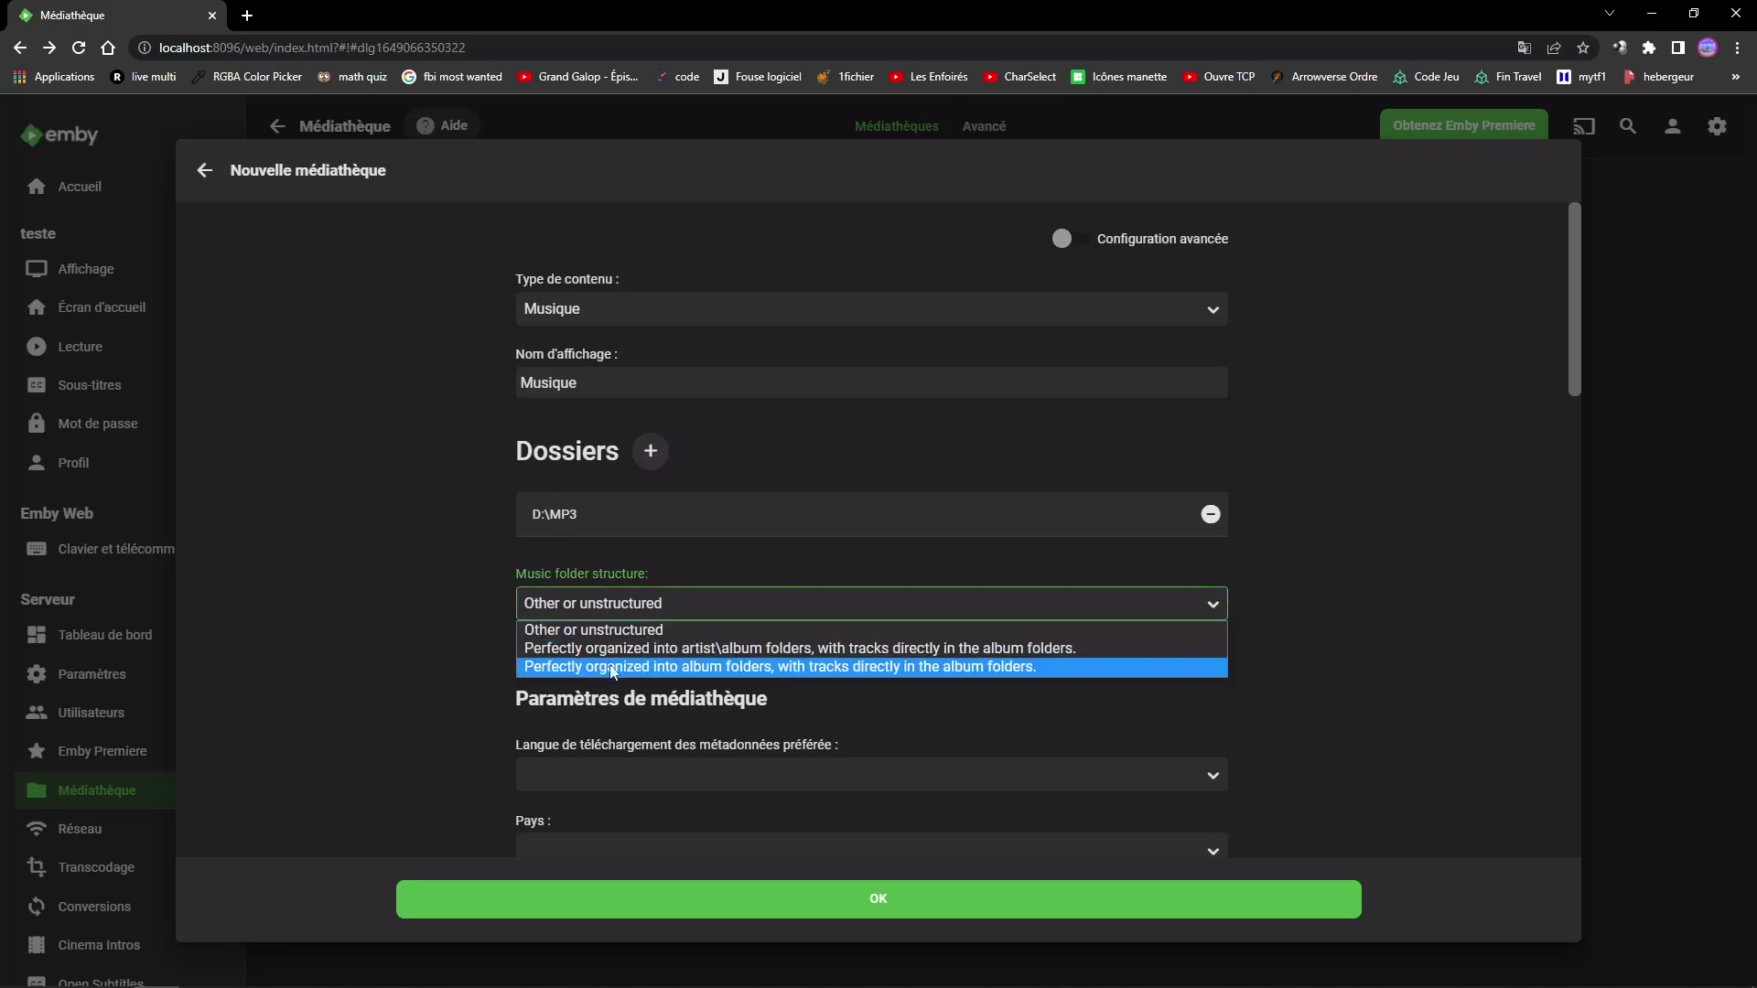
{"action": "left_click", "coordinate": [428, 655]}
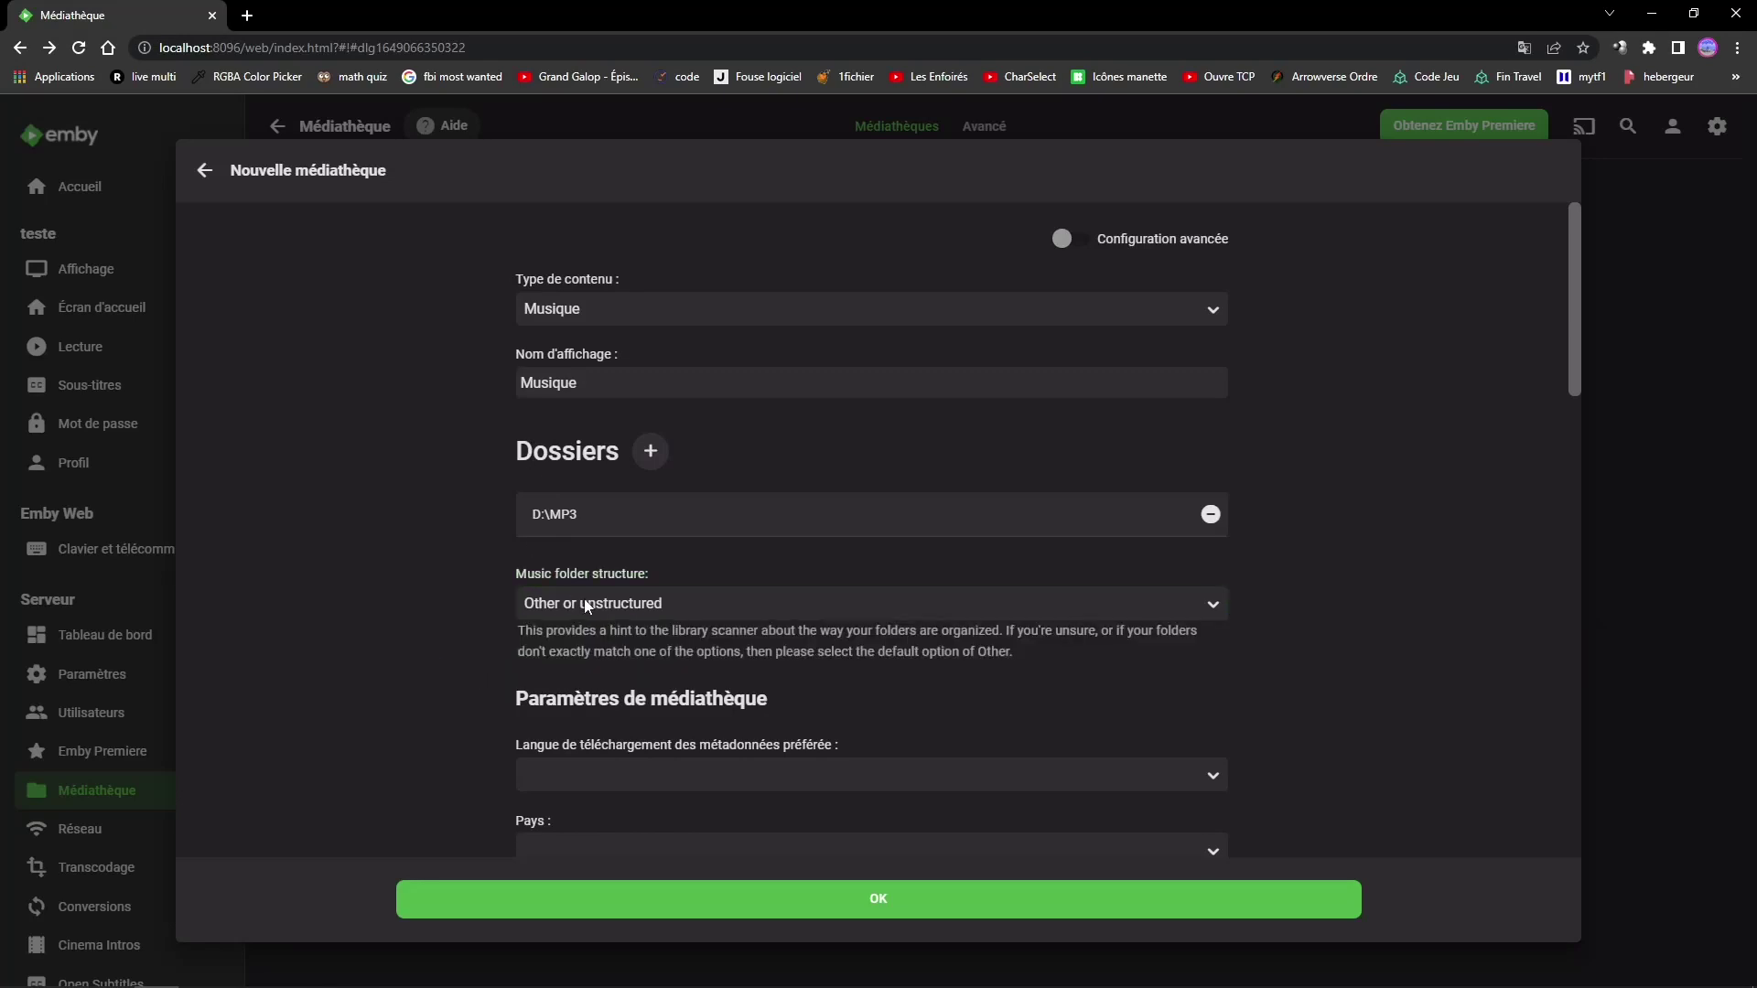
Set the preferred metadata download language to French and the country to France.
{"action": "scroll", "coordinate": [596, 600], "scroll_direction": "down", "scroll_amount": 1}
{"action": "scroll", "coordinate": [595, 611], "scroll_direction": "down", "scroll_amount": 1}
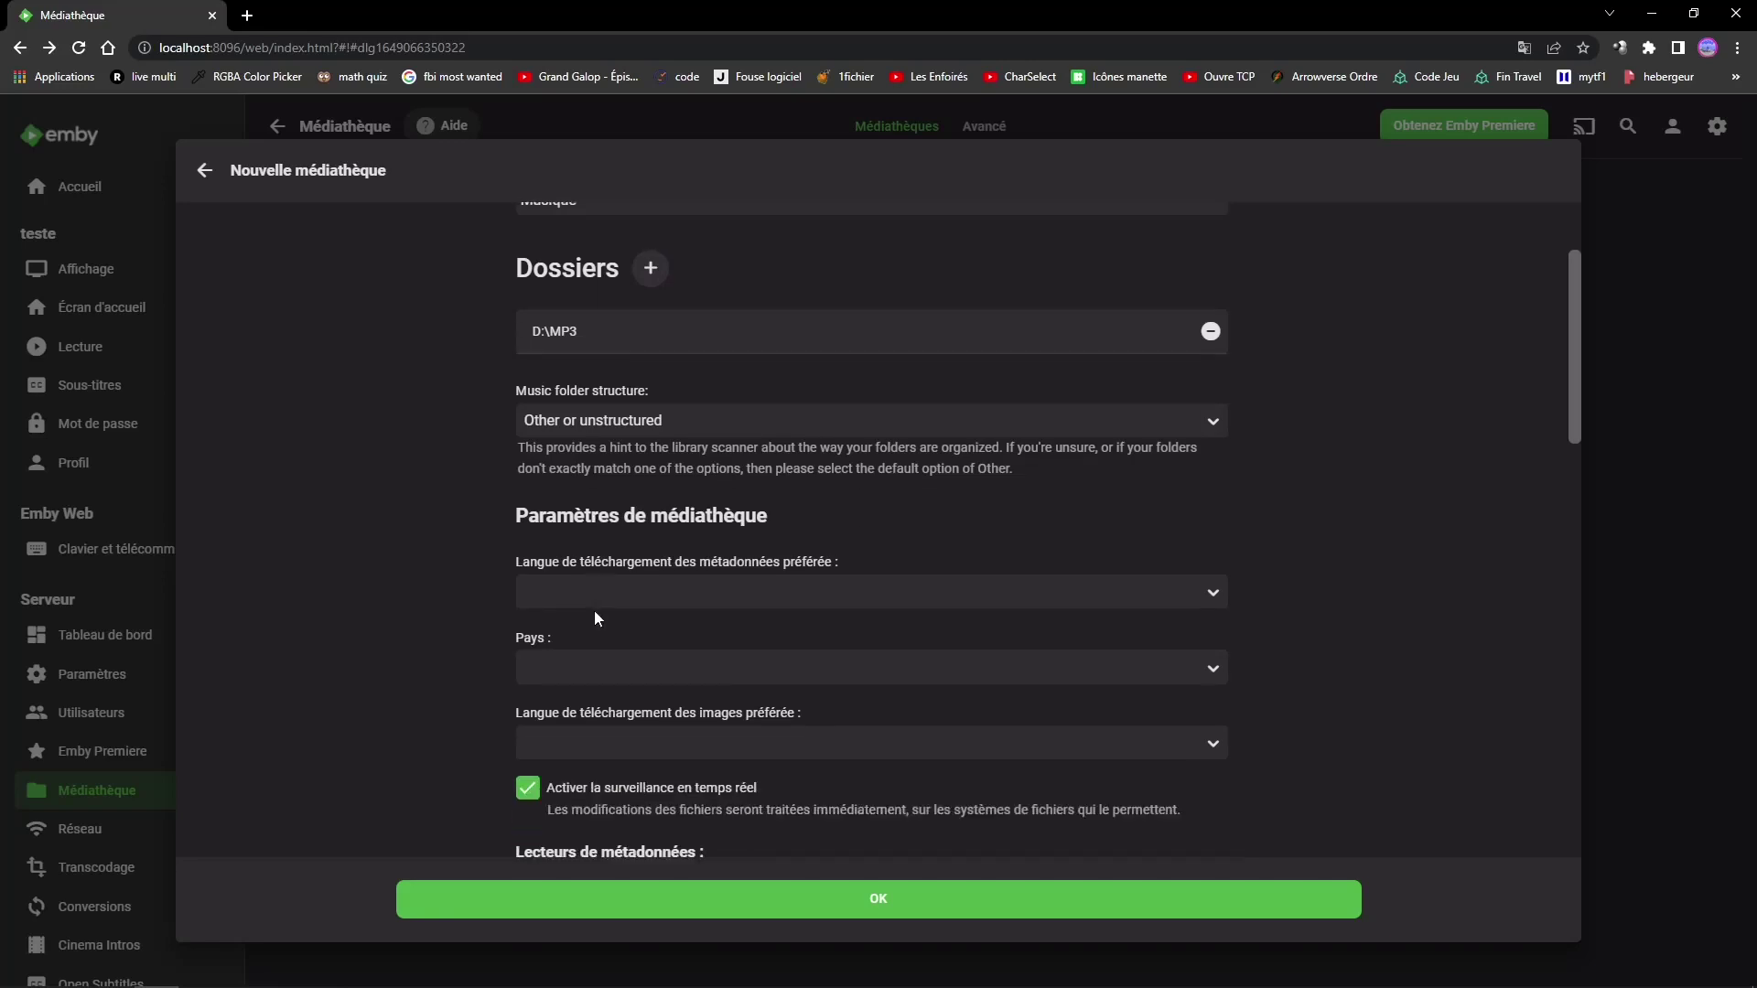
{"action": "left_click", "coordinate": [577, 593]}
{"action": "scroll", "coordinate": [628, 869], "scroll_direction": "down", "scroll_amount": 5}
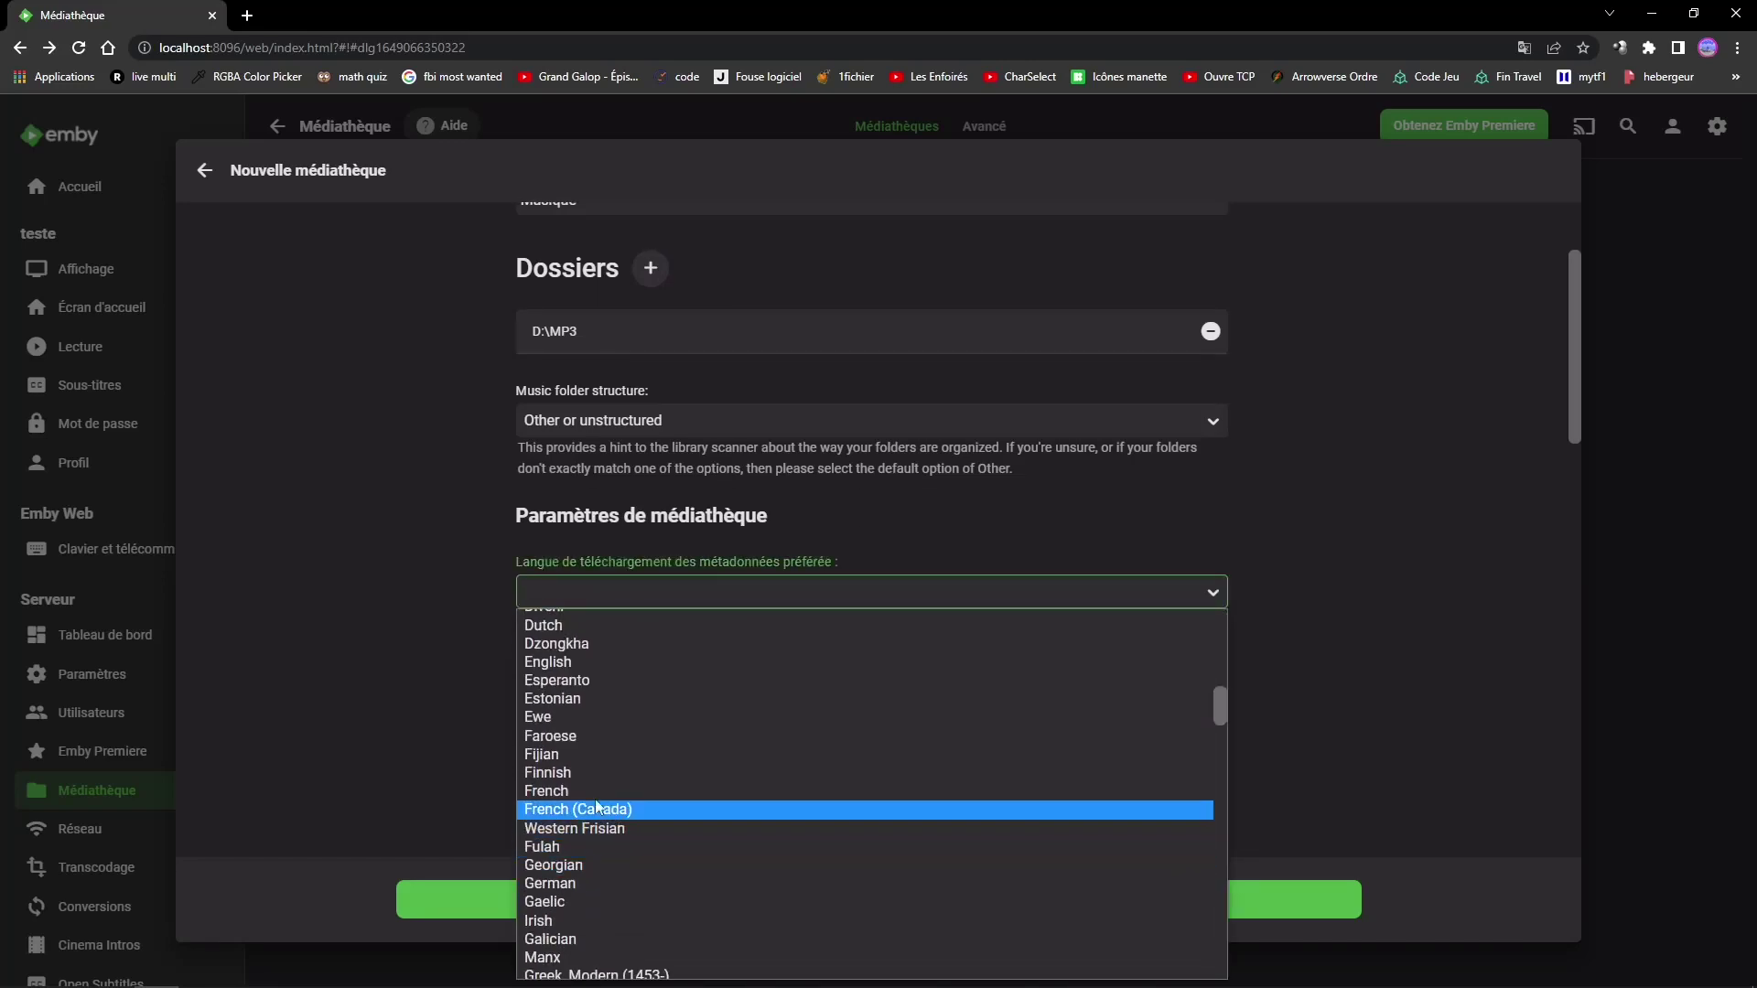
{"action": "left_click", "coordinate": [549, 832]}
{"action": "left_click", "coordinate": [528, 663]}
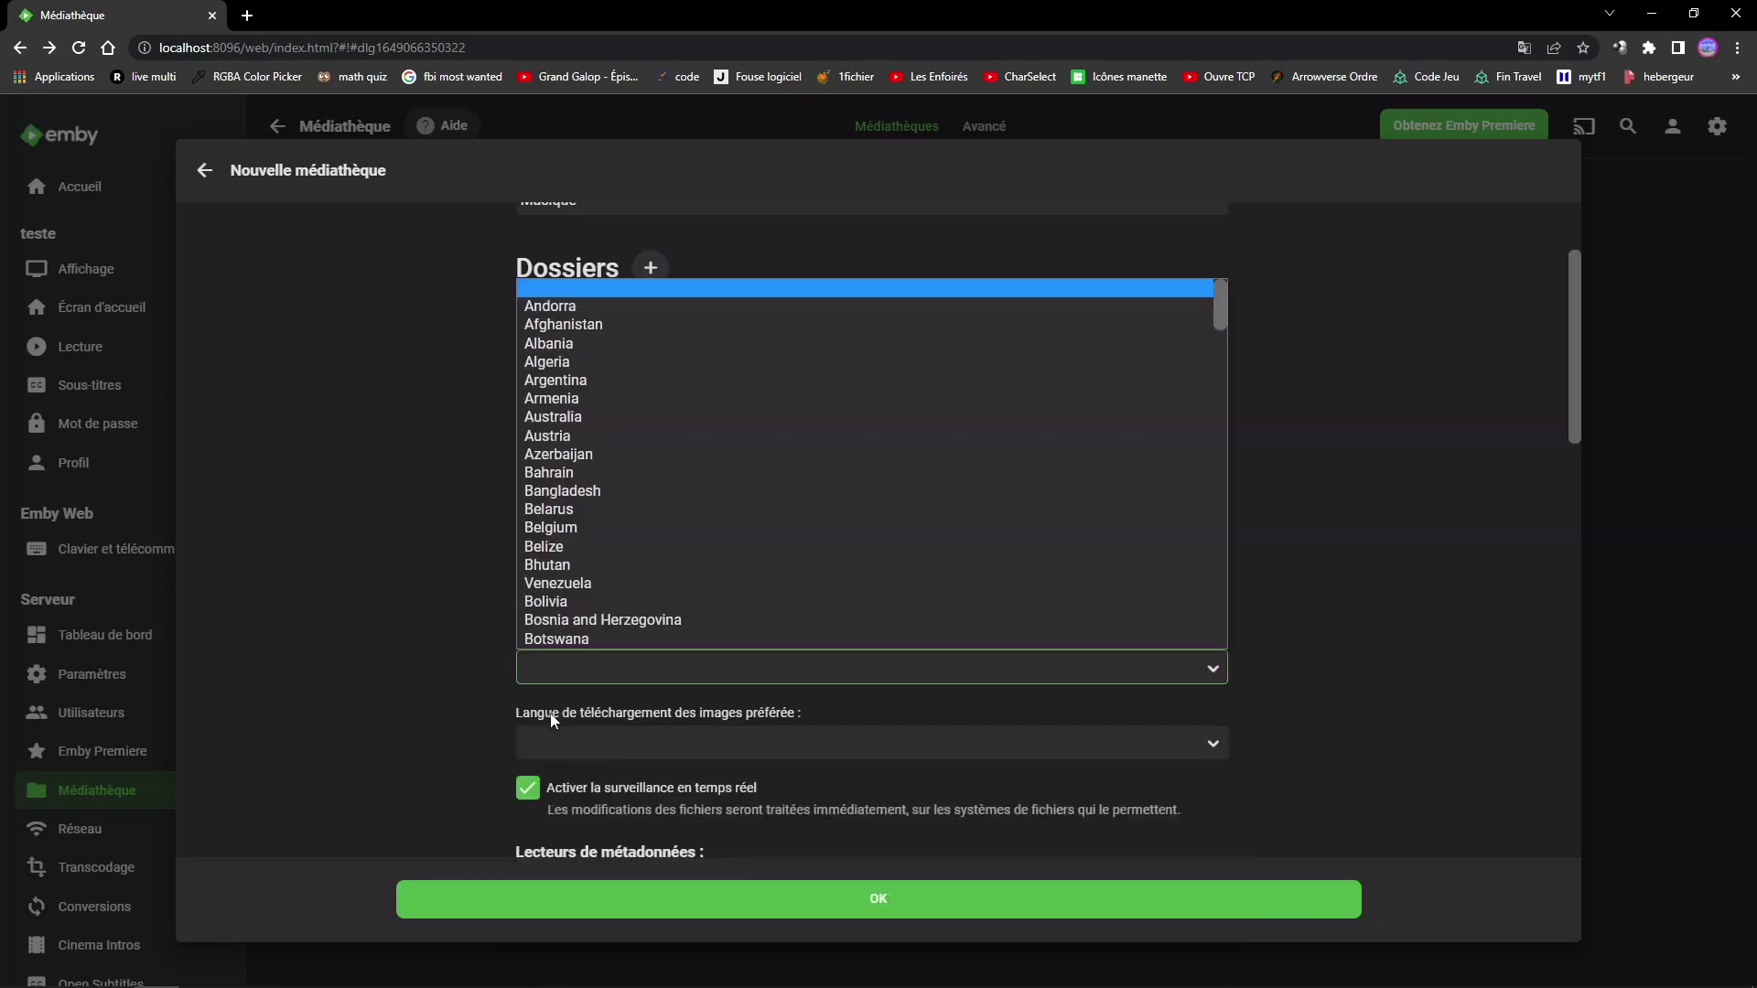
{"action": "scroll", "coordinate": [589, 569], "scroll_direction": "down", "scroll_amount": 10}
{"action": "scroll", "coordinate": [564, 441], "scroll_direction": "up", "scroll_amount": 1}
{"action": "scroll", "coordinate": [564, 439], "scroll_direction": "up", "scroll_amount": 1}
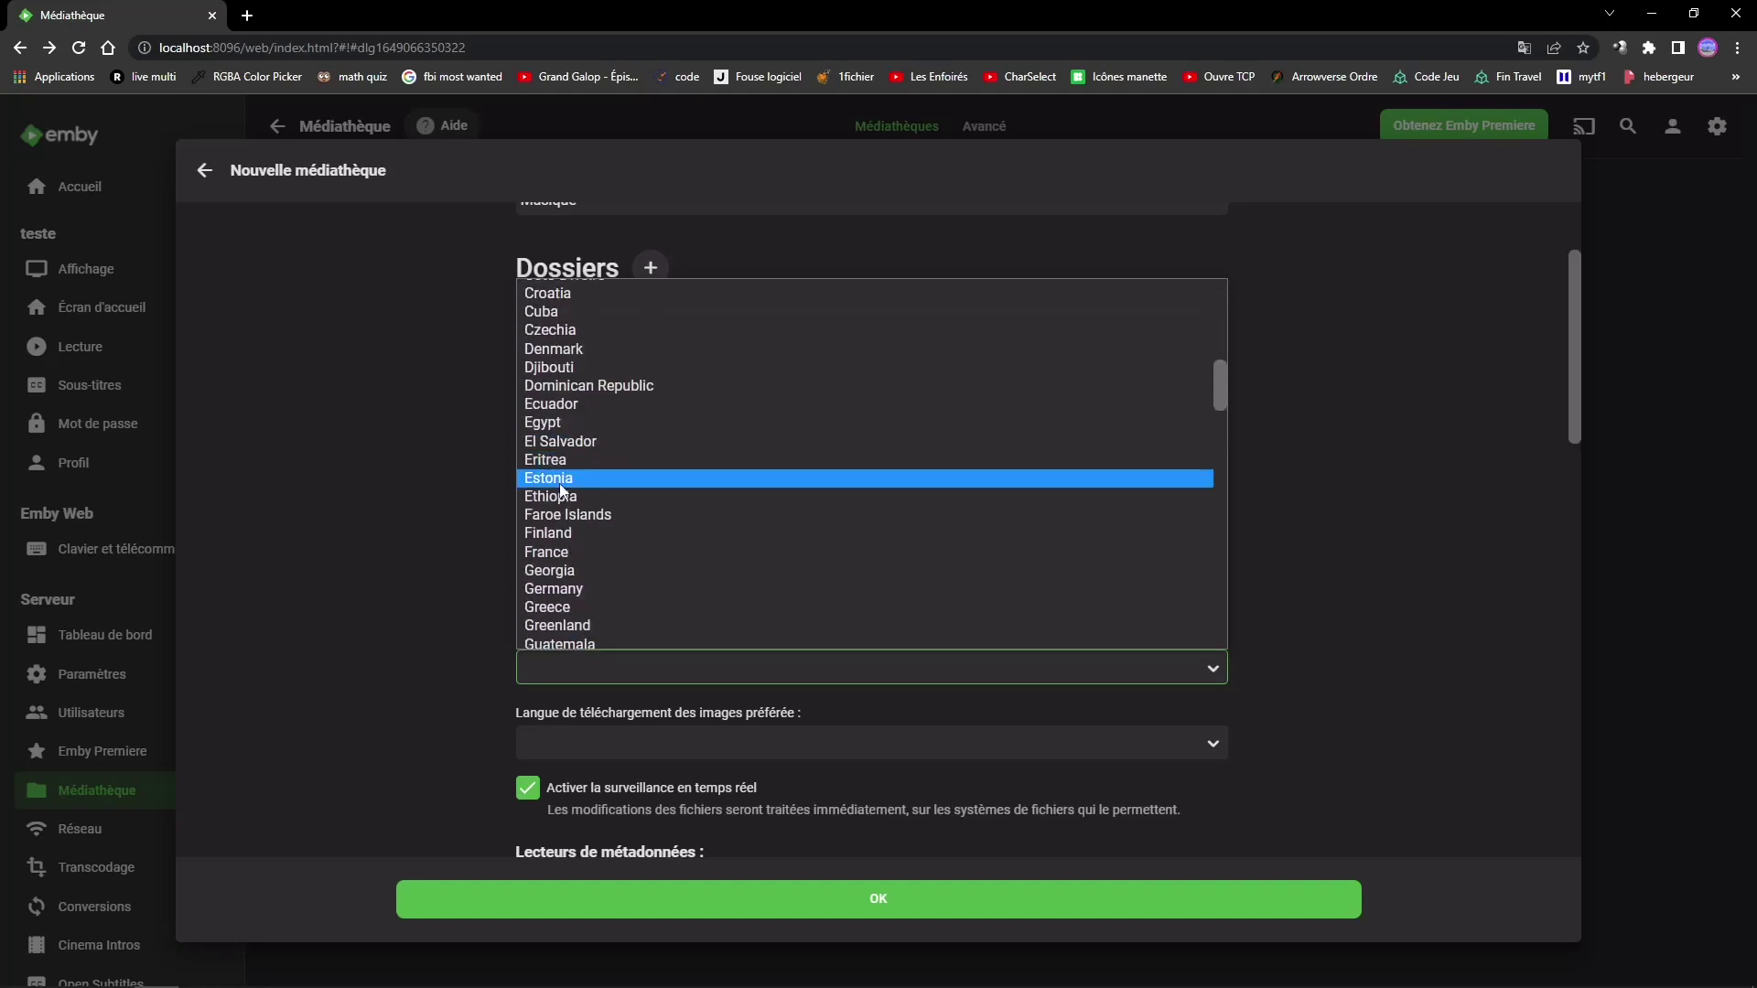
{"action": "left_click", "coordinate": [553, 553]}
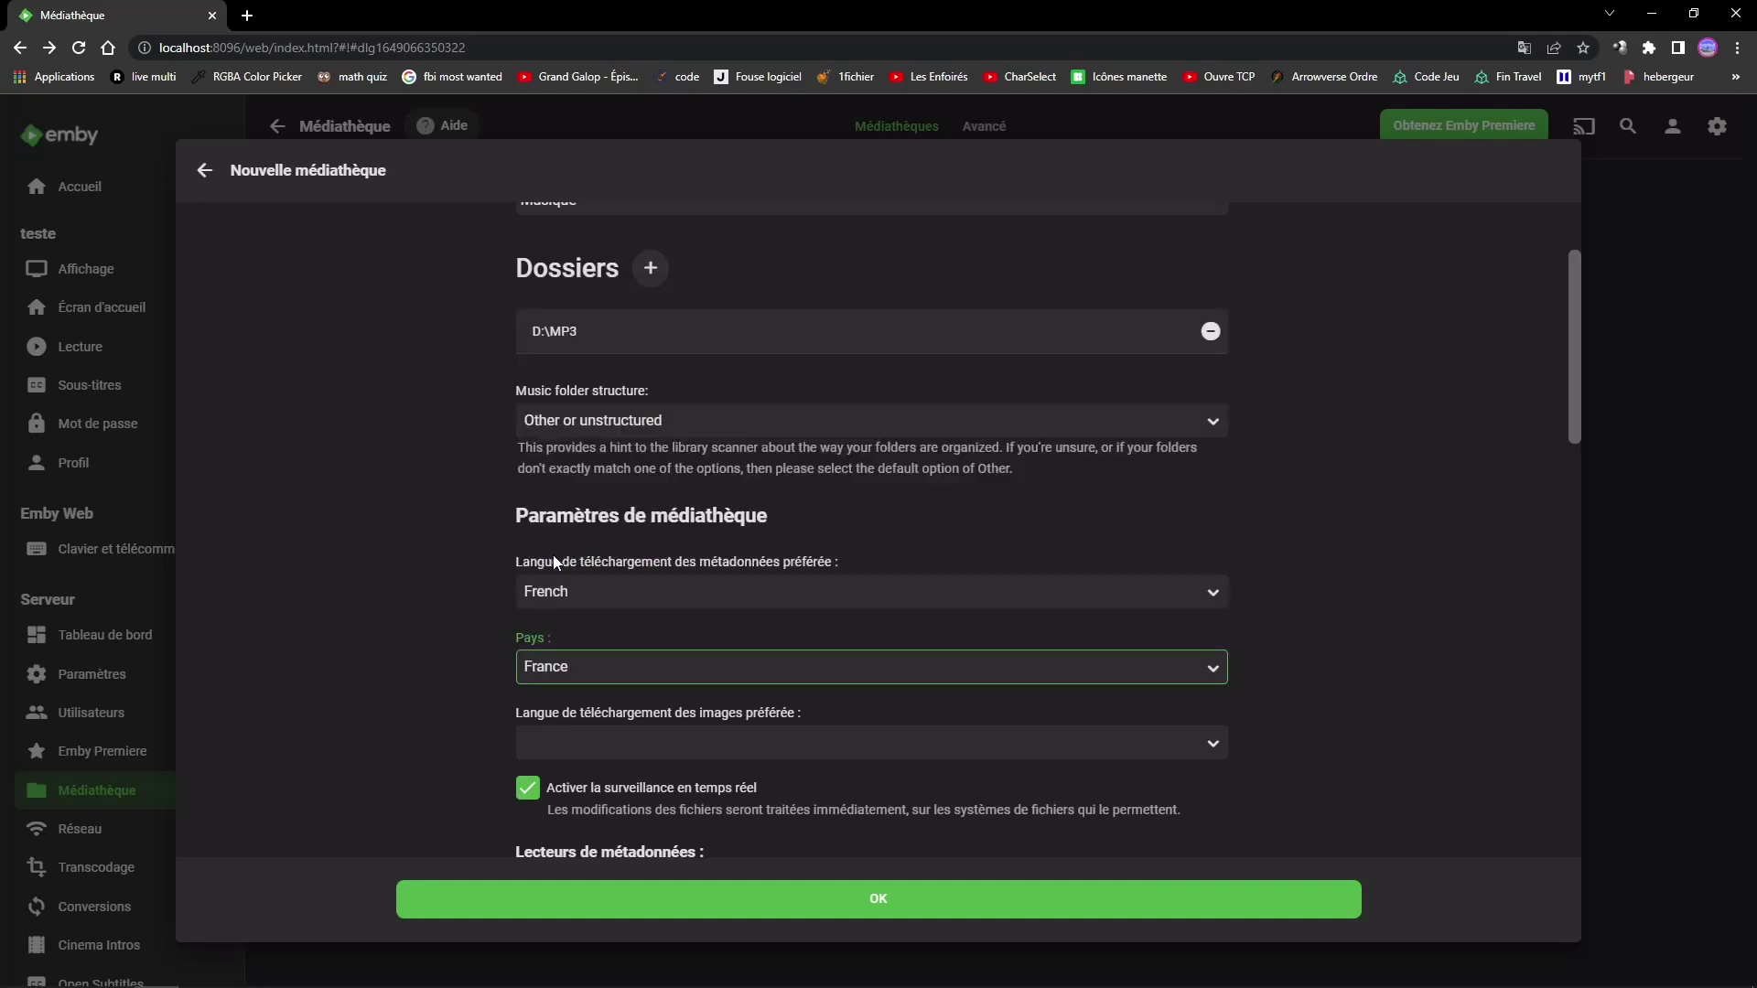
Set the preferred image download language to French.
{"action": "left_click", "coordinate": [579, 752]}
{"action": "scroll", "coordinate": [568, 646], "scroll_direction": "down", "scroll_amount": 6}
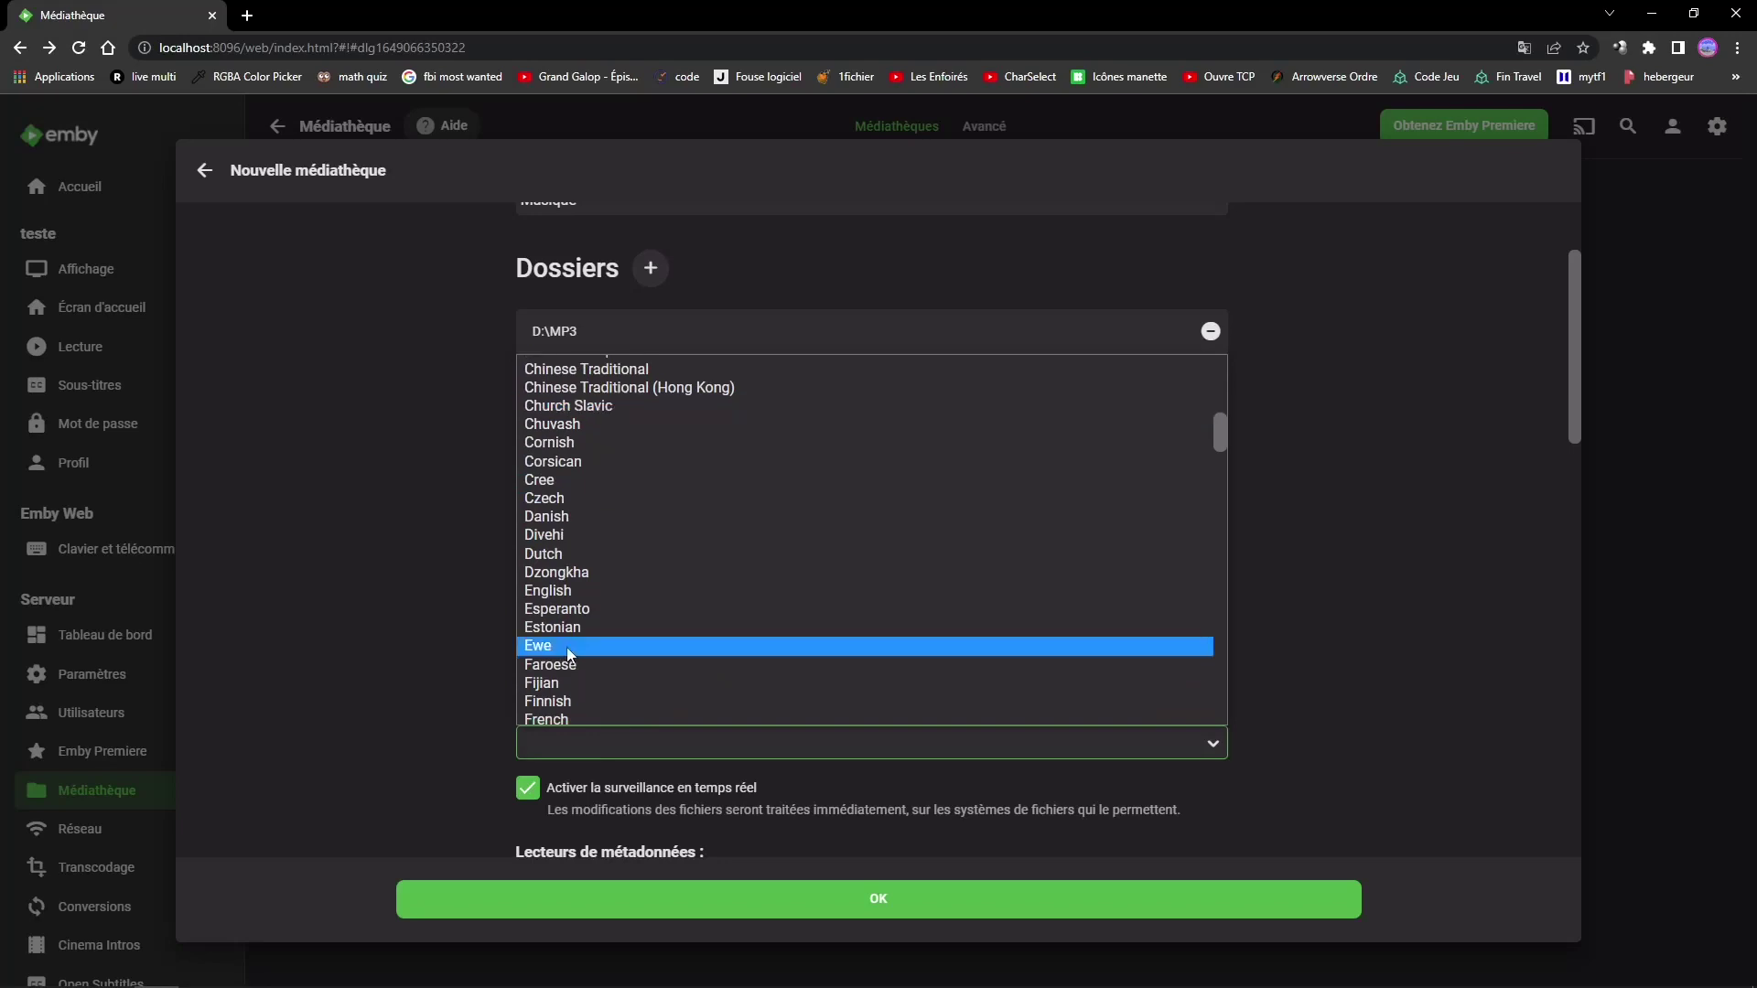
{"action": "scroll", "coordinate": [567, 649], "scroll_direction": "down", "scroll_amount": 4}
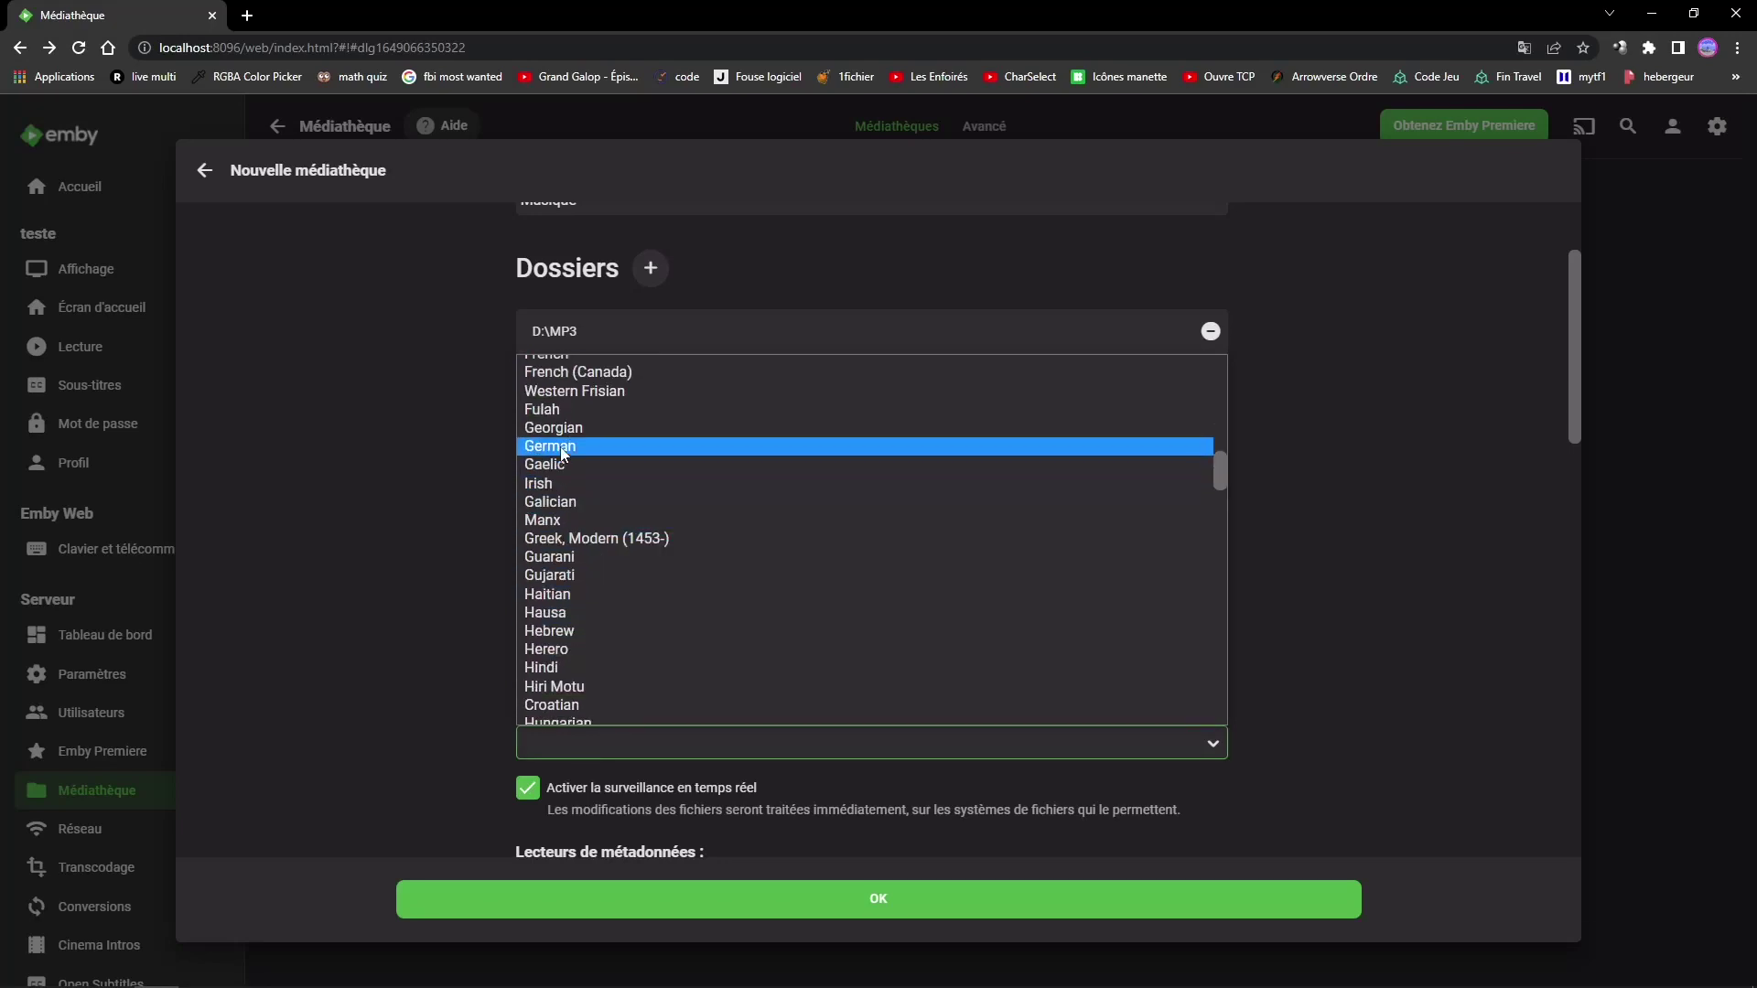
{"action": "scroll", "coordinate": [562, 453], "scroll_direction": "up", "scroll_amount": 3}
{"action": "left_click", "coordinate": [562, 529]}
Enable TheMovieDb as the metadata downloader for music videos.
{"action": "scroll", "coordinate": [496, 653], "scroll_direction": "down", "scroll_amount": 3}
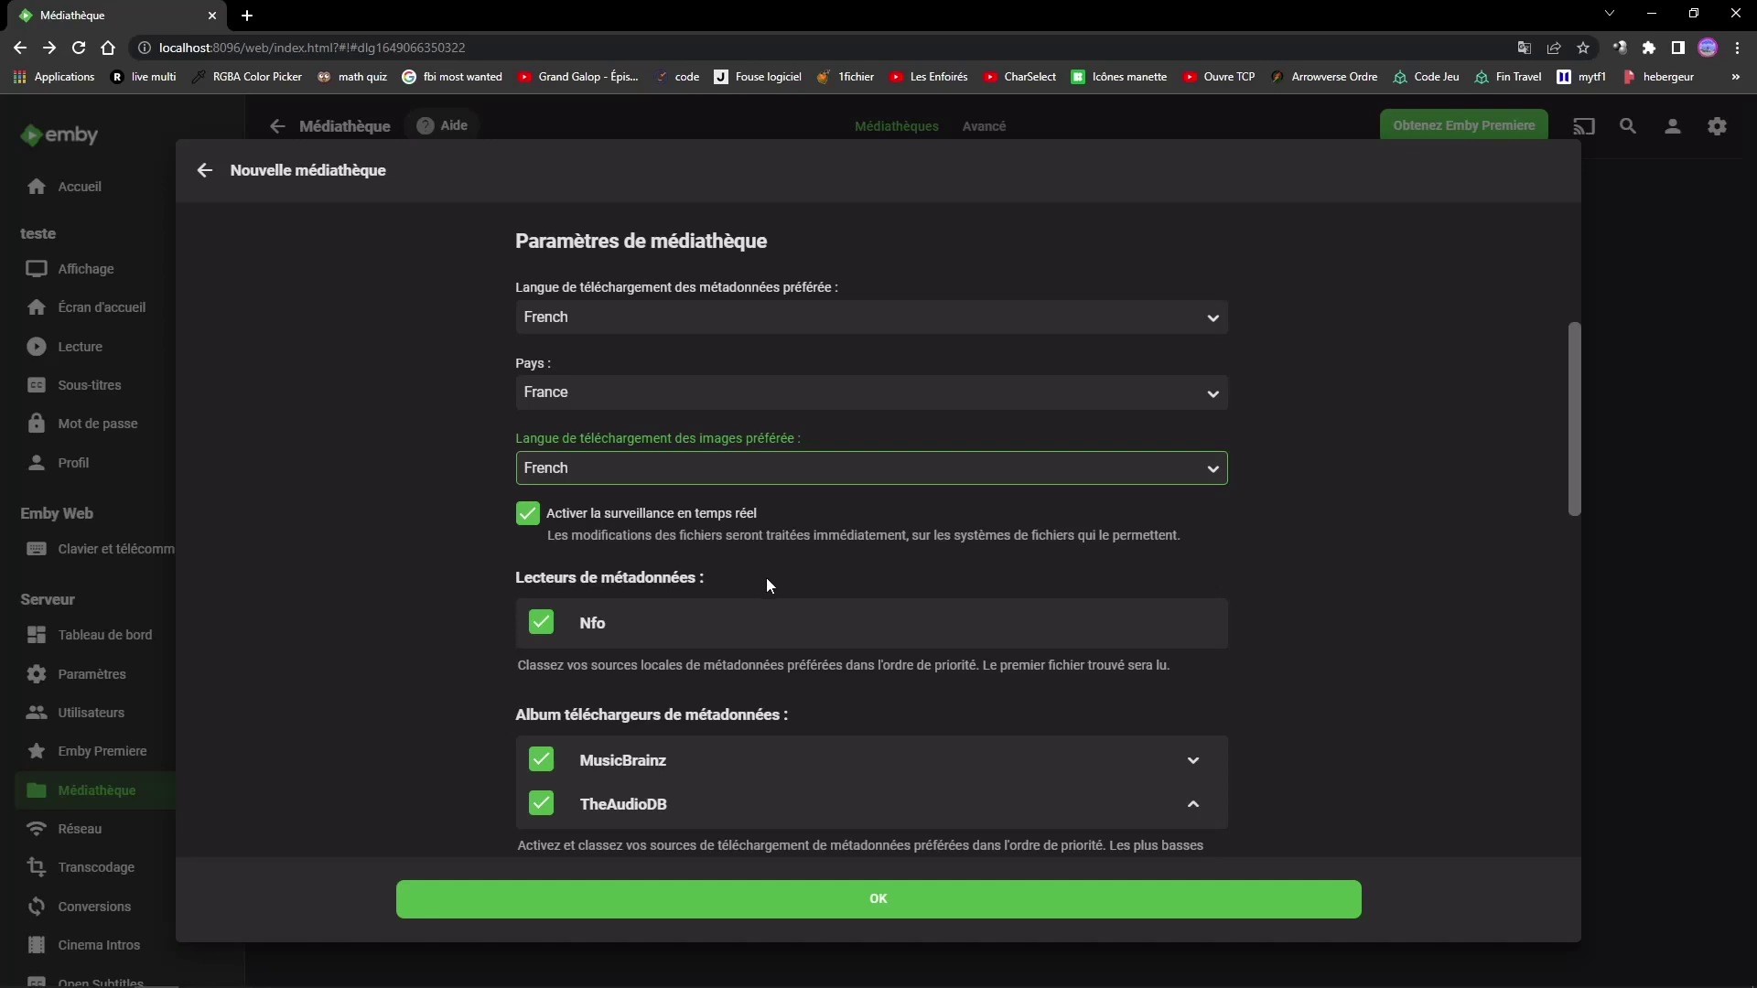
{"action": "scroll", "coordinate": [792, 727], "scroll_direction": "down", "scroll_amount": 1}
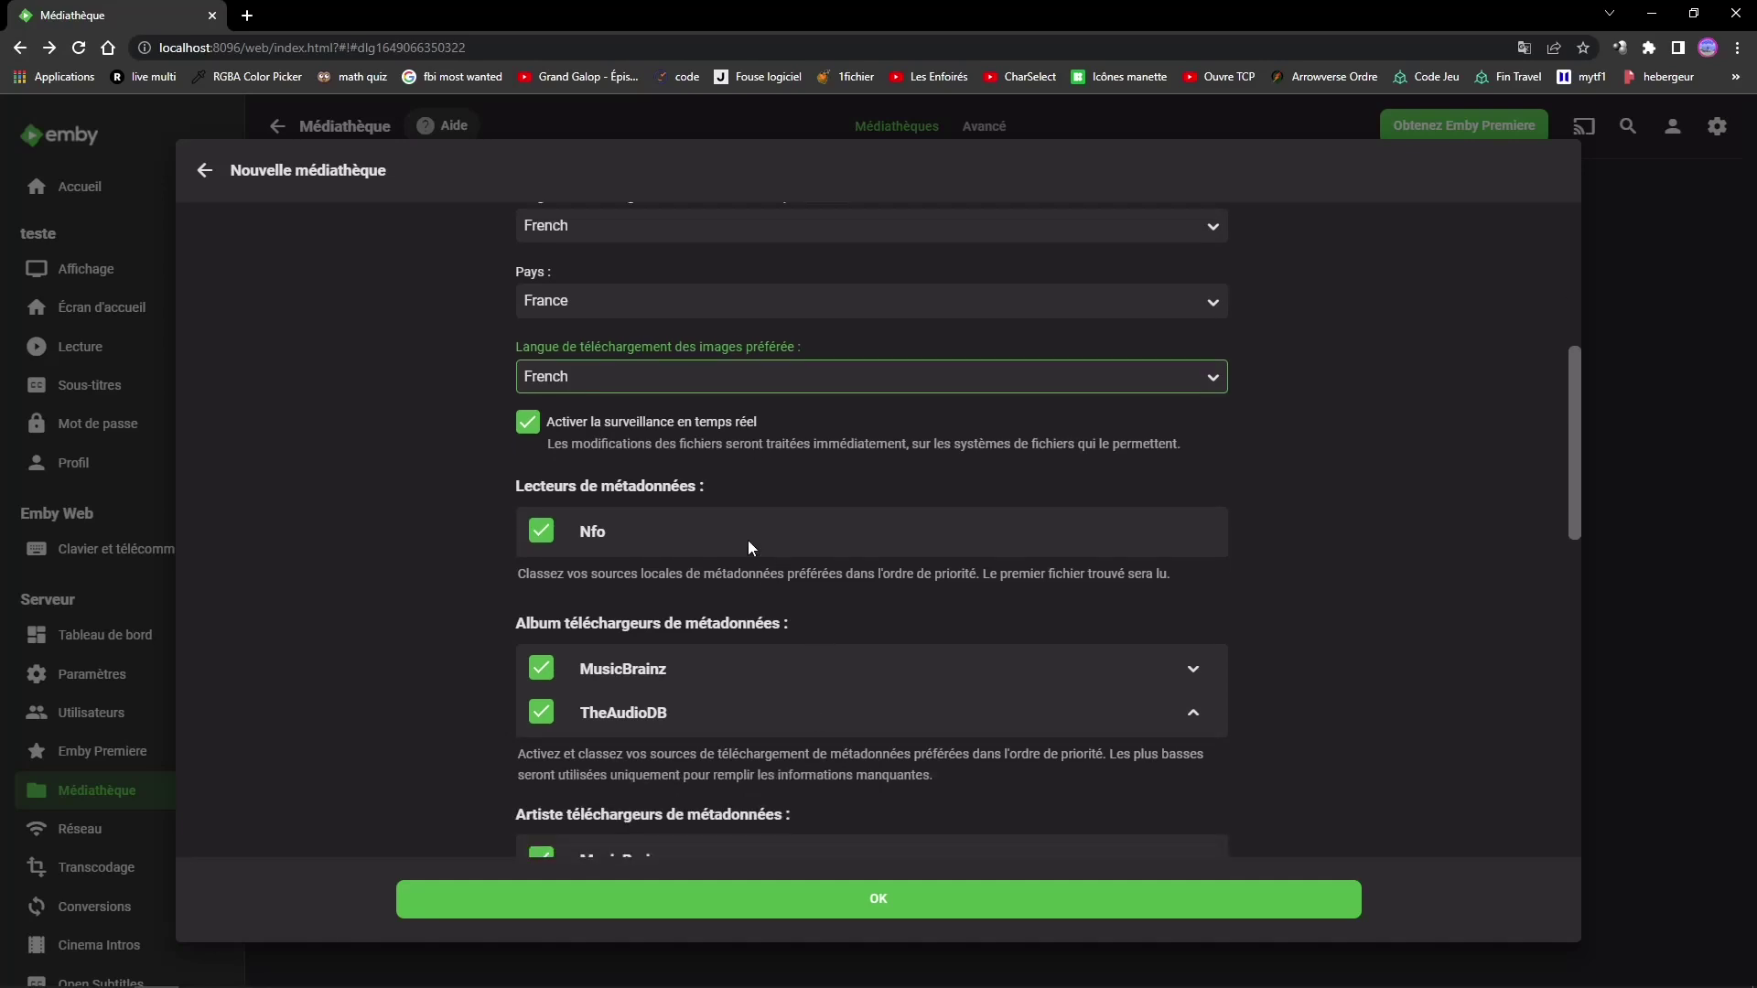
{"action": "scroll", "coordinate": [714, 551], "scroll_direction": "down", "scroll_amount": 4}
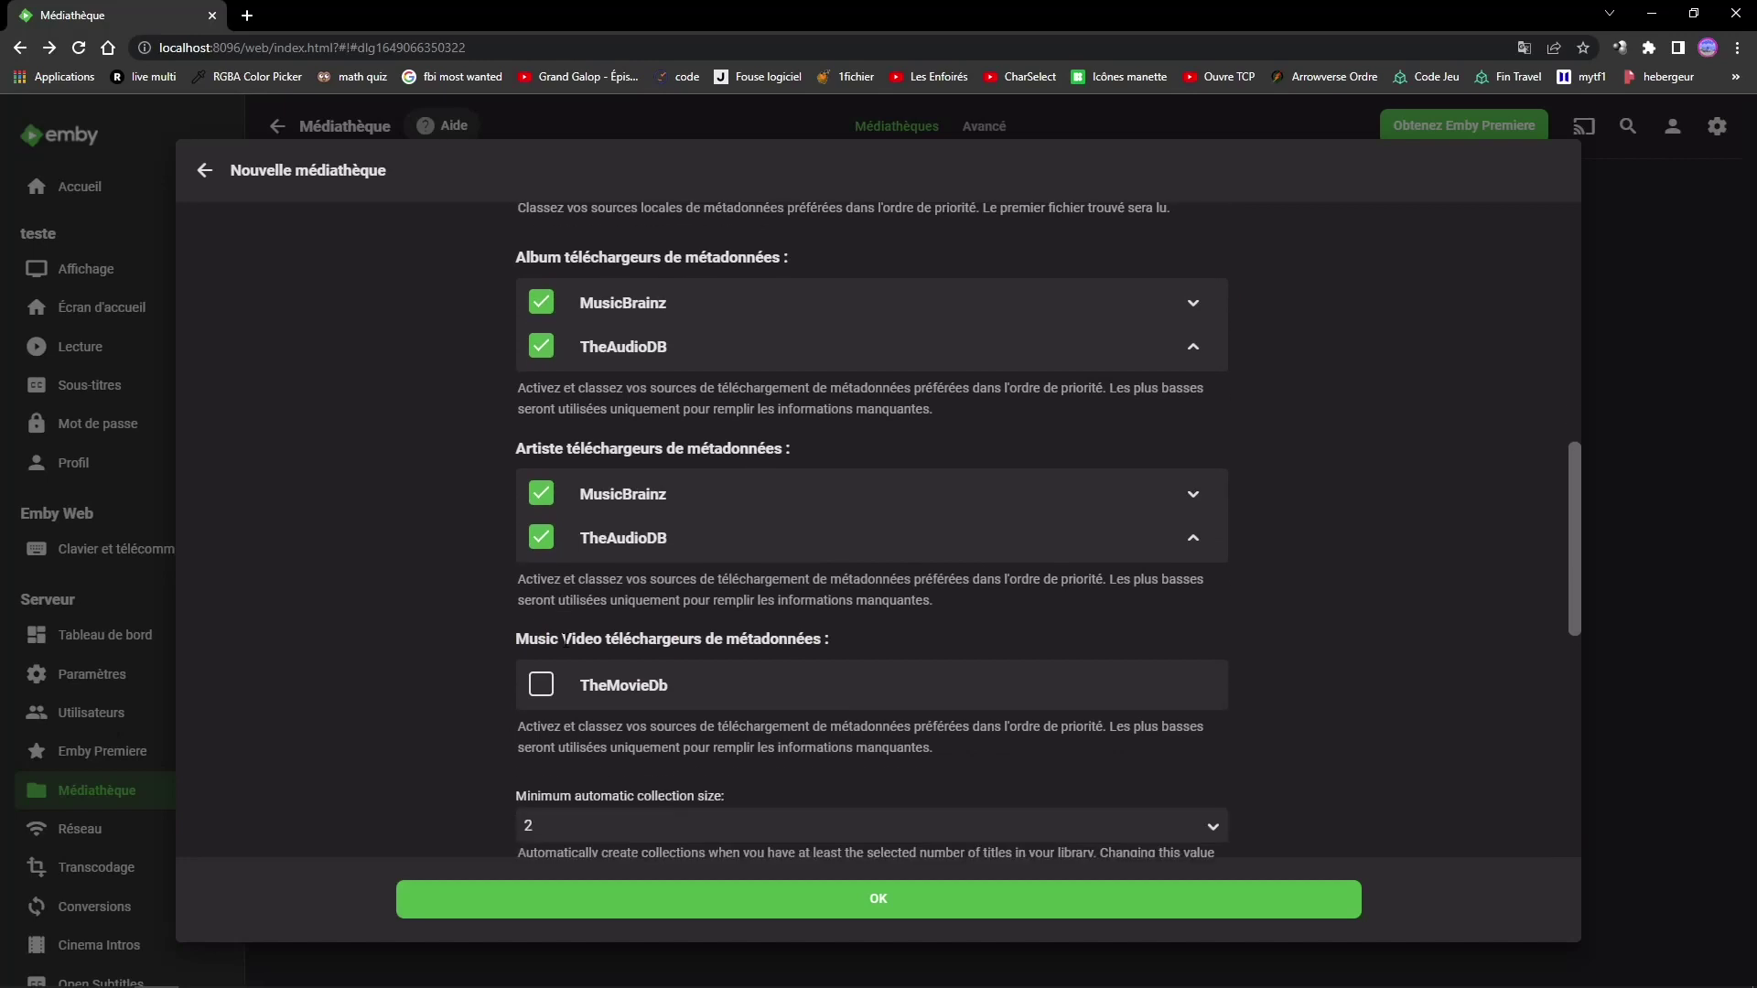
{"action": "left_click", "coordinate": [542, 685]}
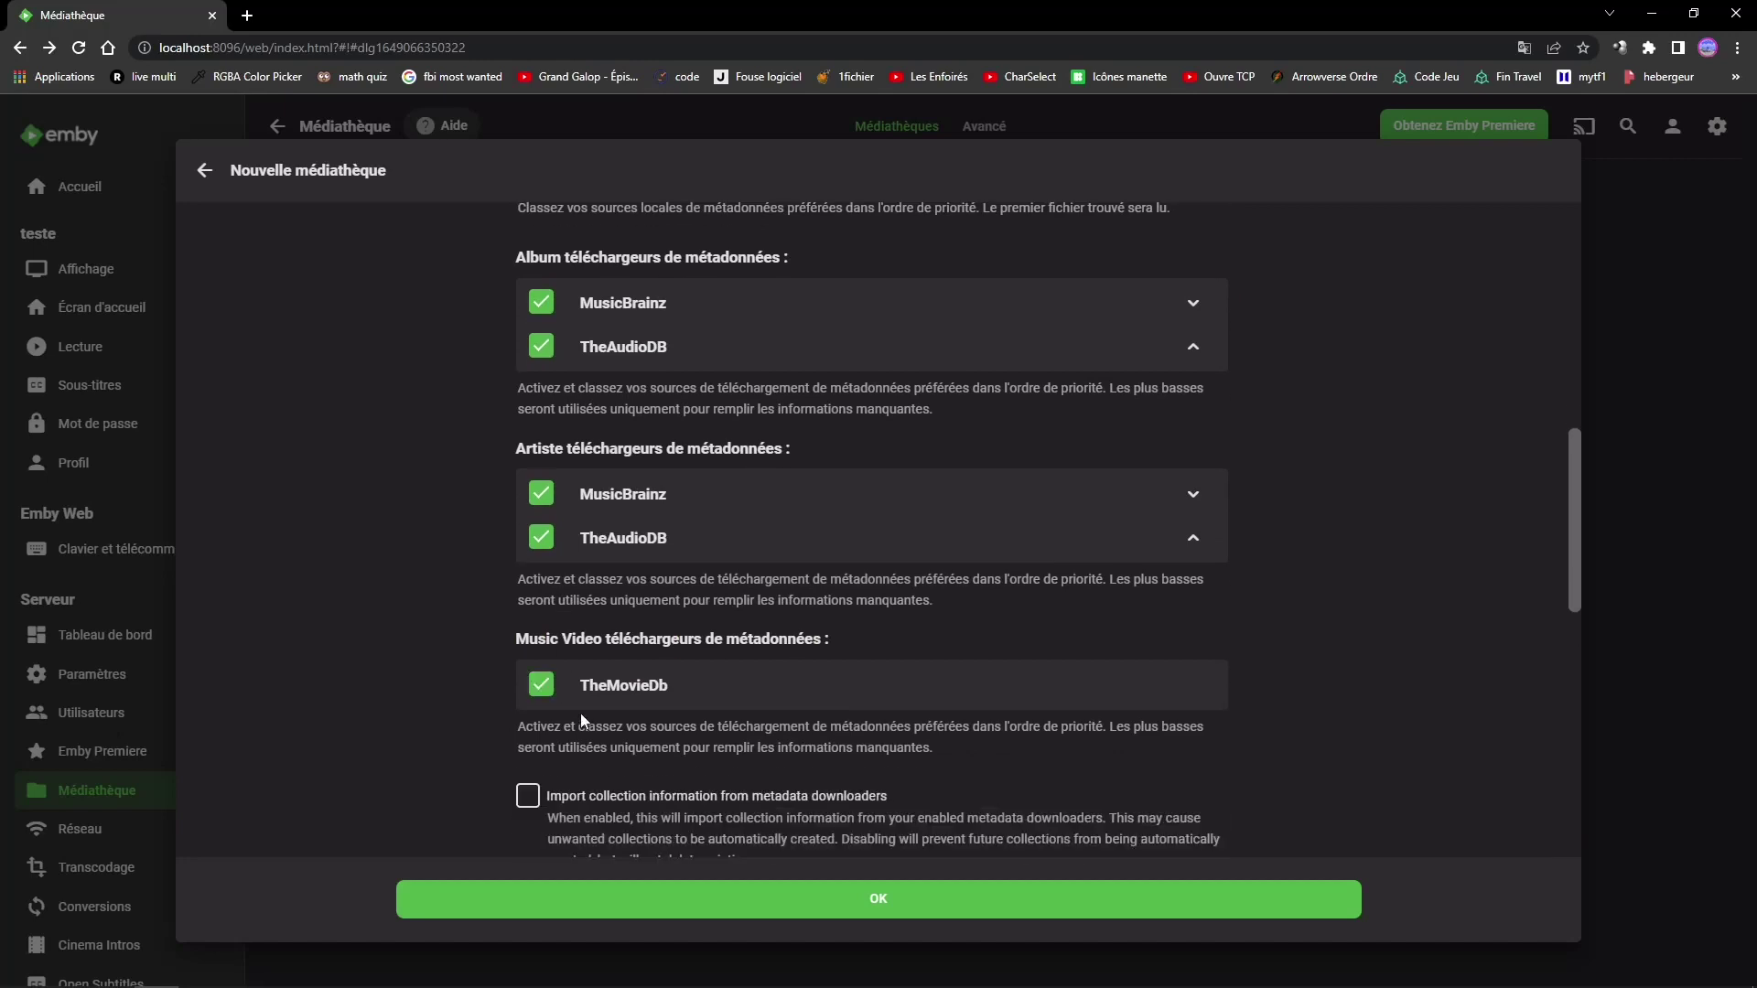
{"action": "scroll", "coordinate": [590, 727], "scroll_direction": "down", "scroll_amount": 1}
{"action": "left_click", "coordinate": [543, 596]}
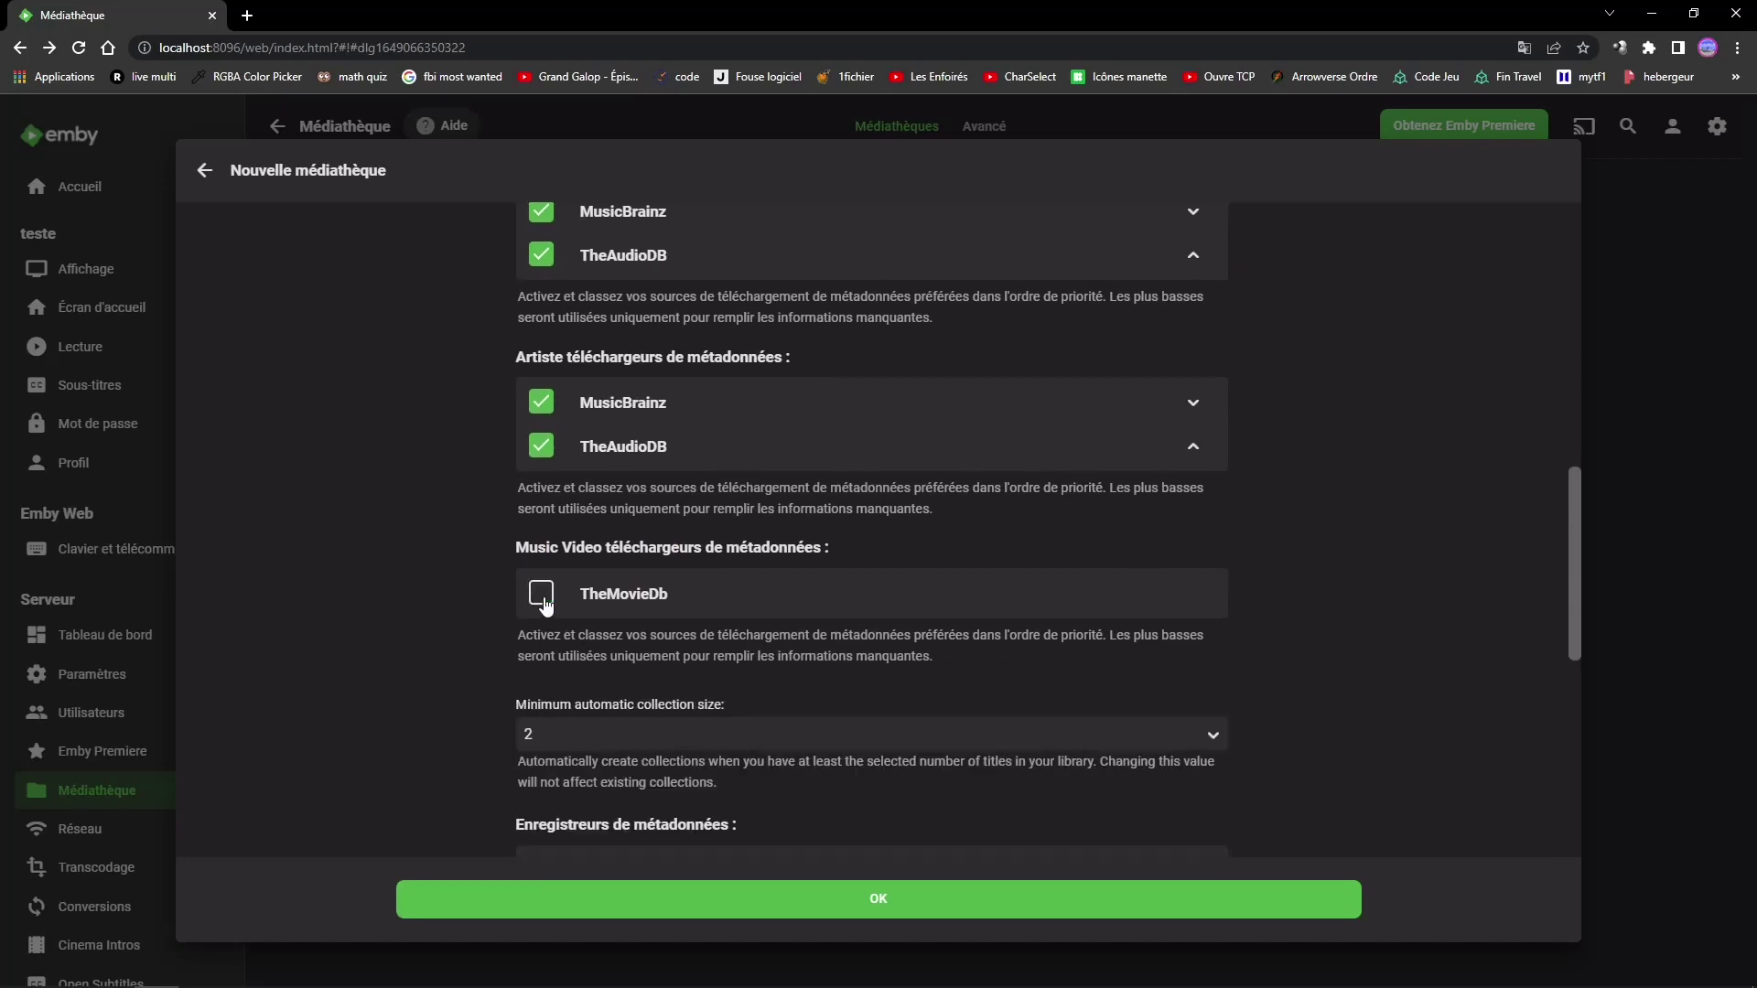
{"action": "left_click", "coordinate": [545, 600]}
{"action": "scroll", "coordinate": [518, 674], "scroll_direction": "down", "scroll_amount": 1}
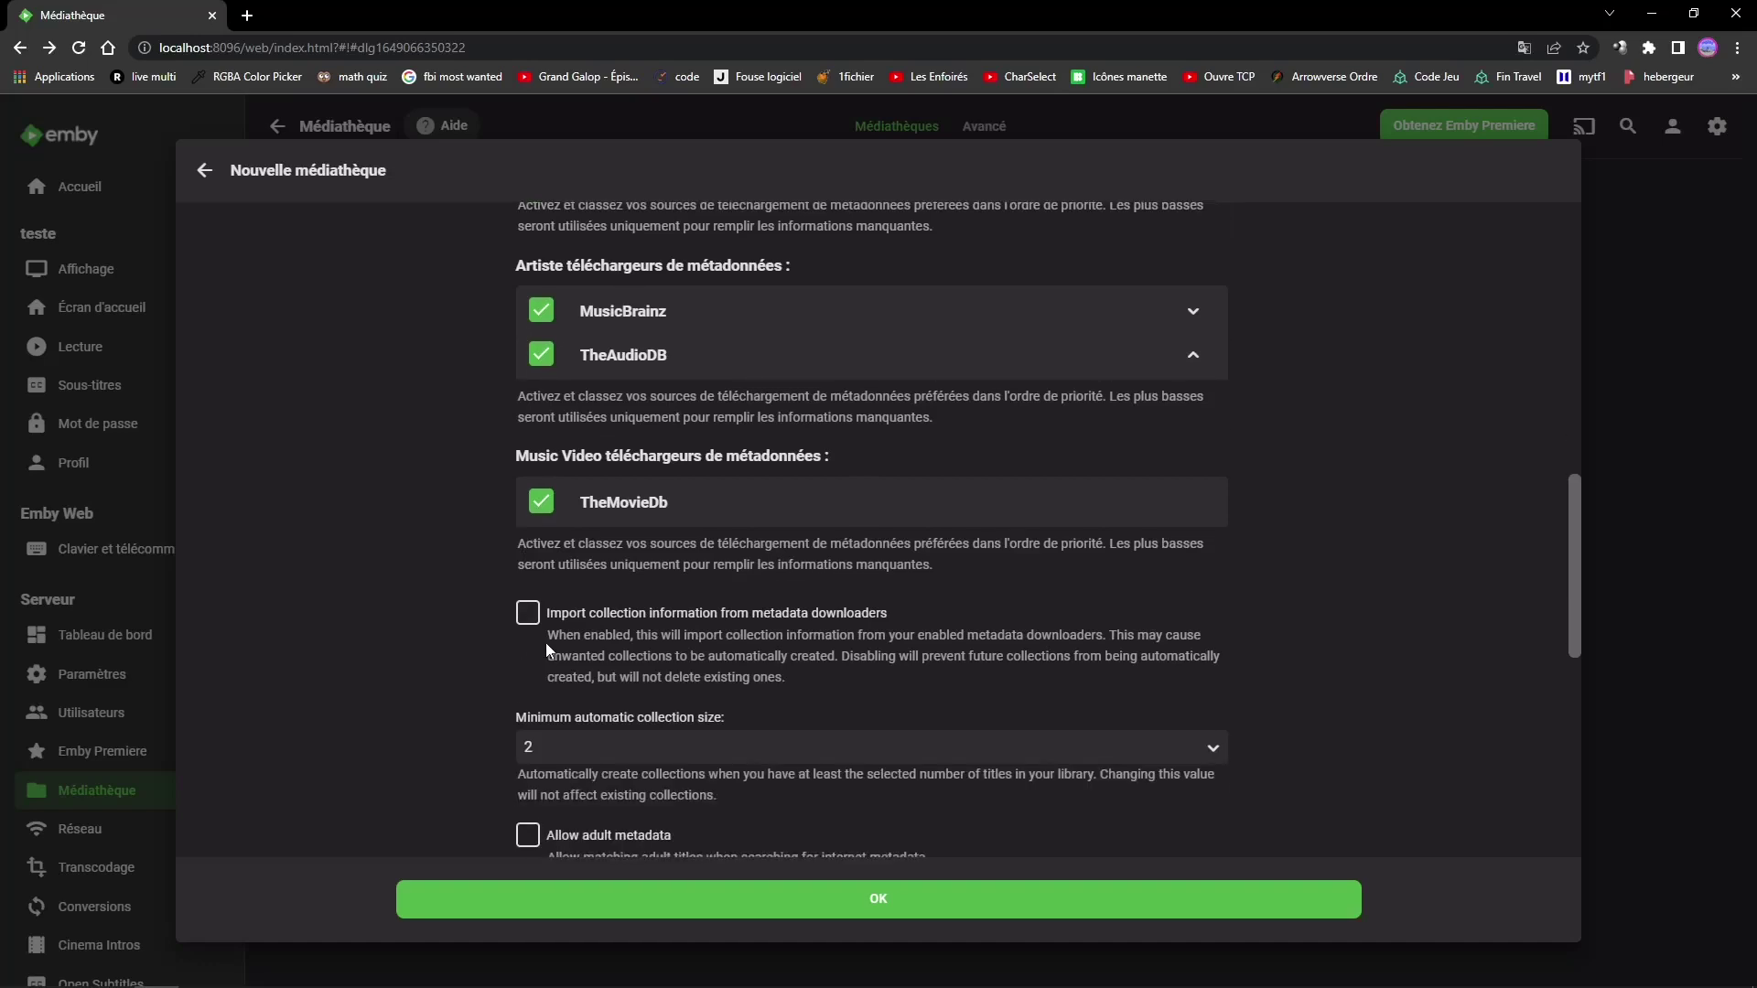
Enable Nfo as the format for saving the library's metadata.
{"action": "scroll", "coordinate": [425, 692], "scroll_direction": "down", "scroll_amount": 2}
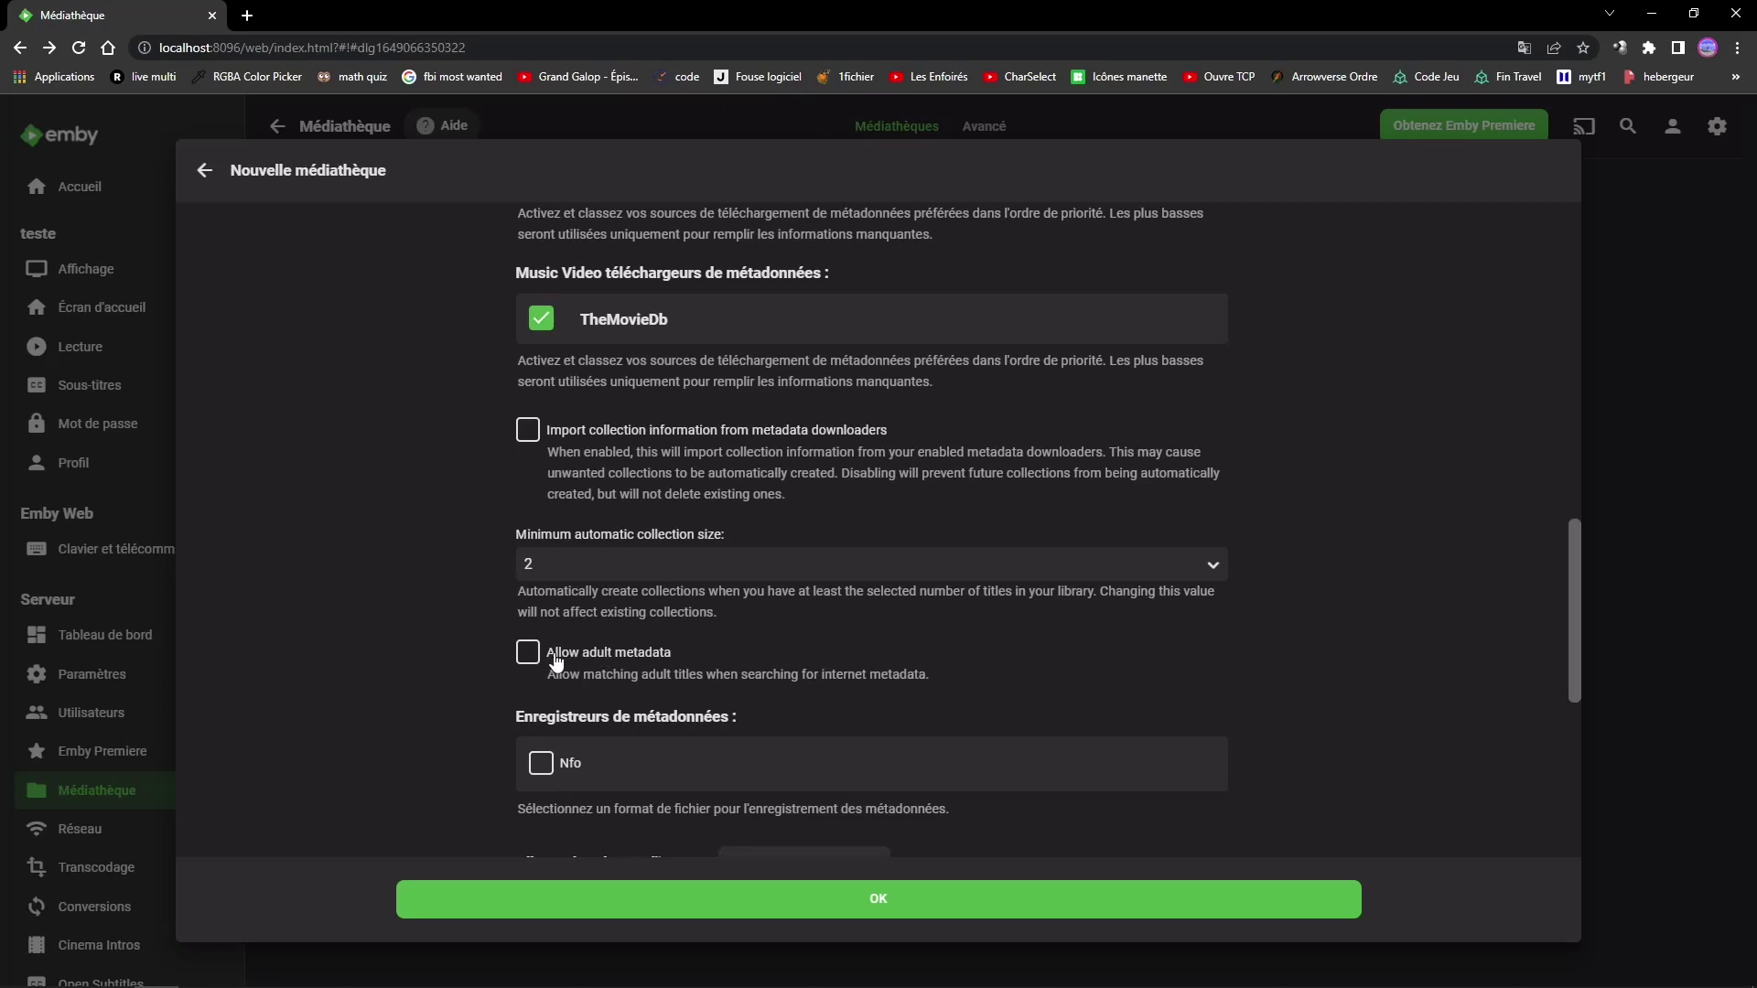
{"action": "scroll", "coordinate": [473, 658], "scroll_direction": "down", "scroll_amount": 2}
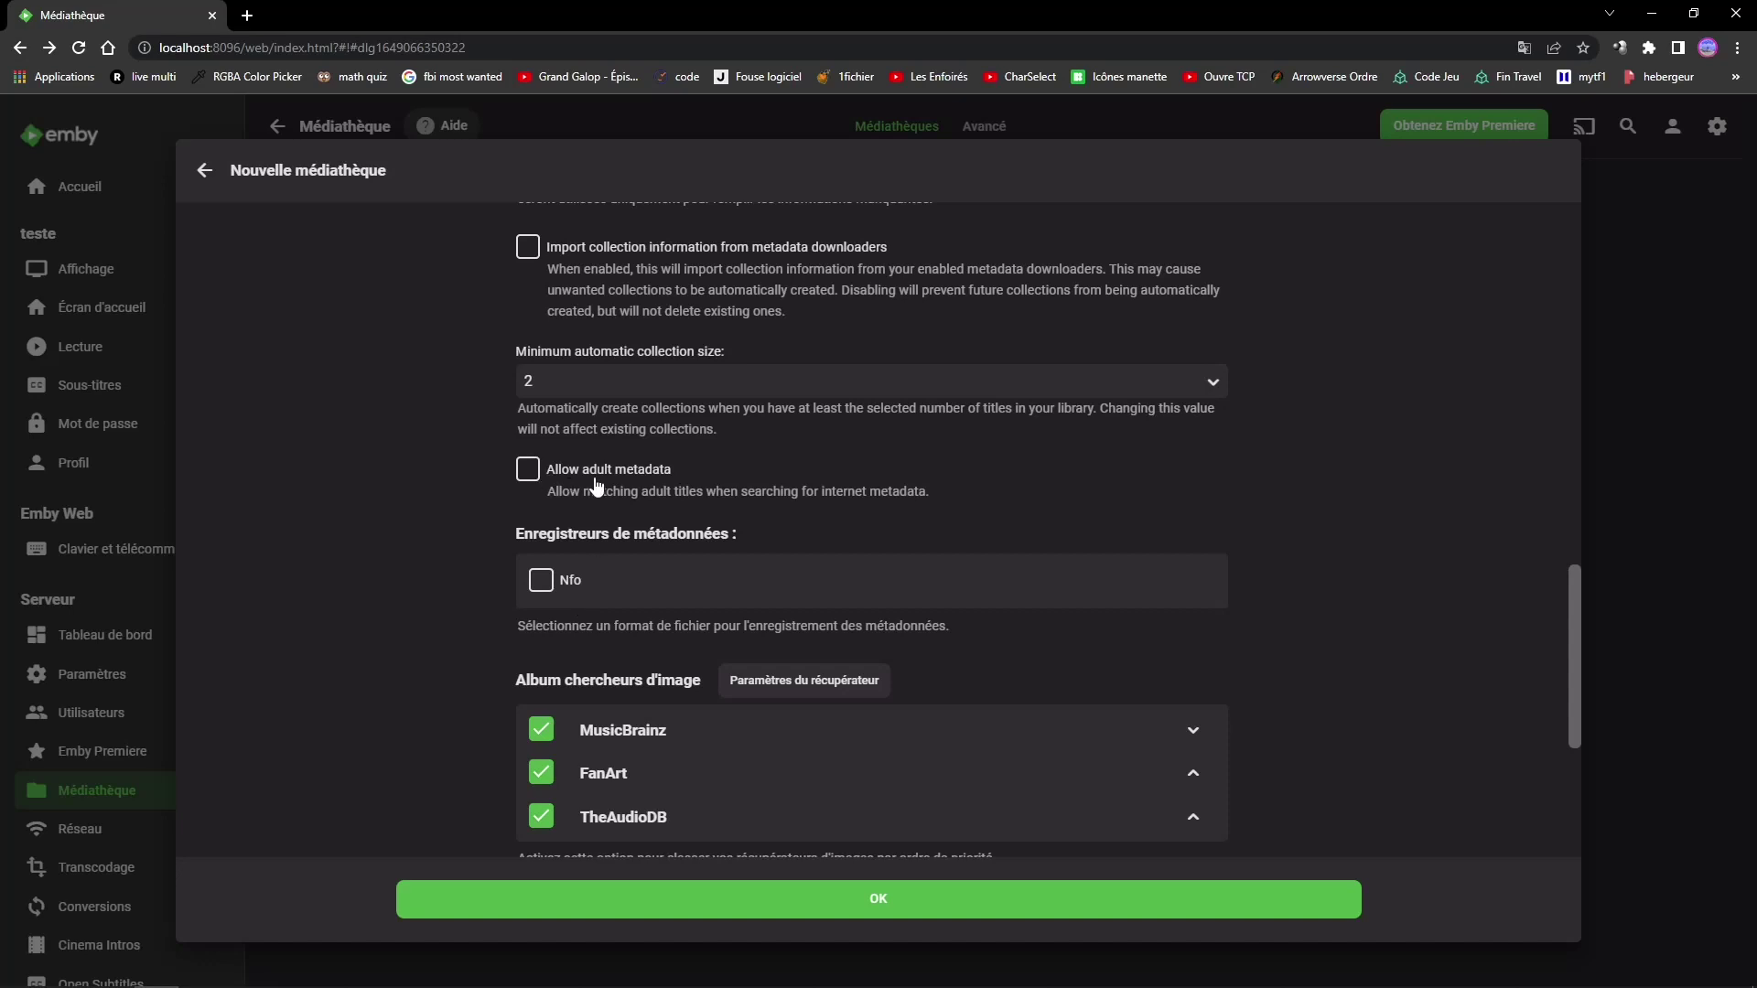
{"action": "left_click", "coordinate": [546, 588]}
Enable TheMovieDb and FanArt as image fetchers for music videos and create the library.
{"action": "scroll", "coordinate": [601, 572], "scroll_direction": "down", "scroll_amount": 2}
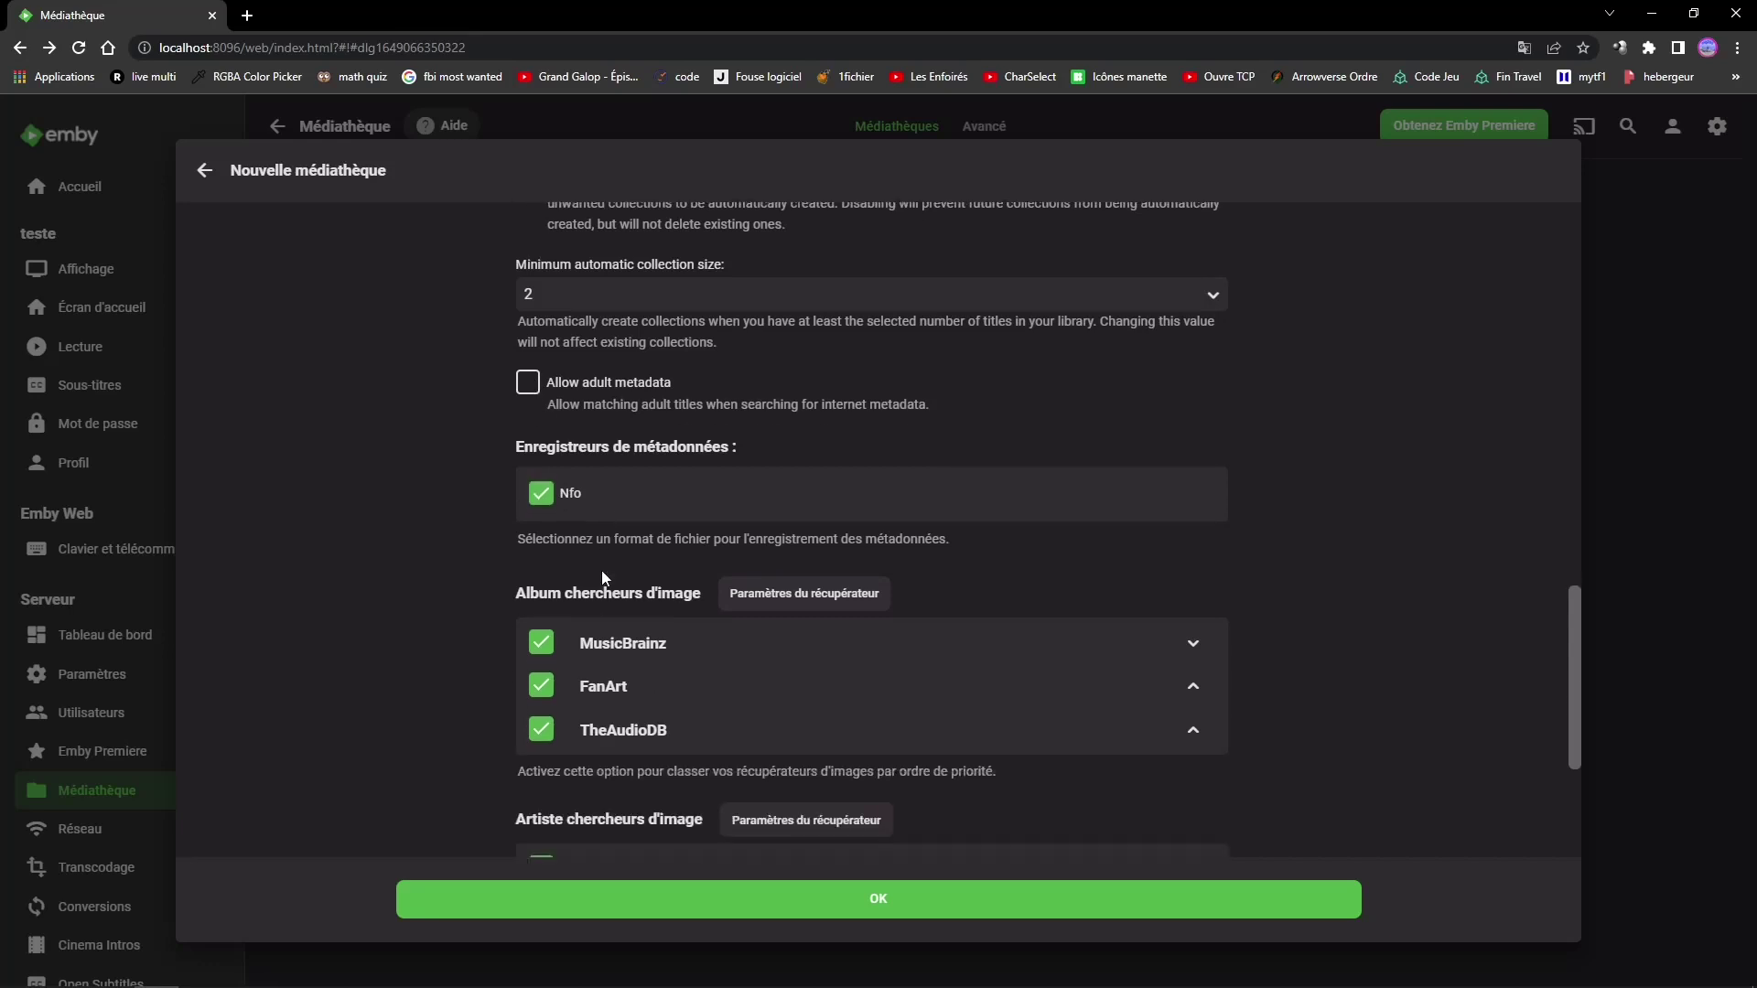
{"action": "scroll", "coordinate": [573, 560], "scroll_direction": "down", "scroll_amount": 4}
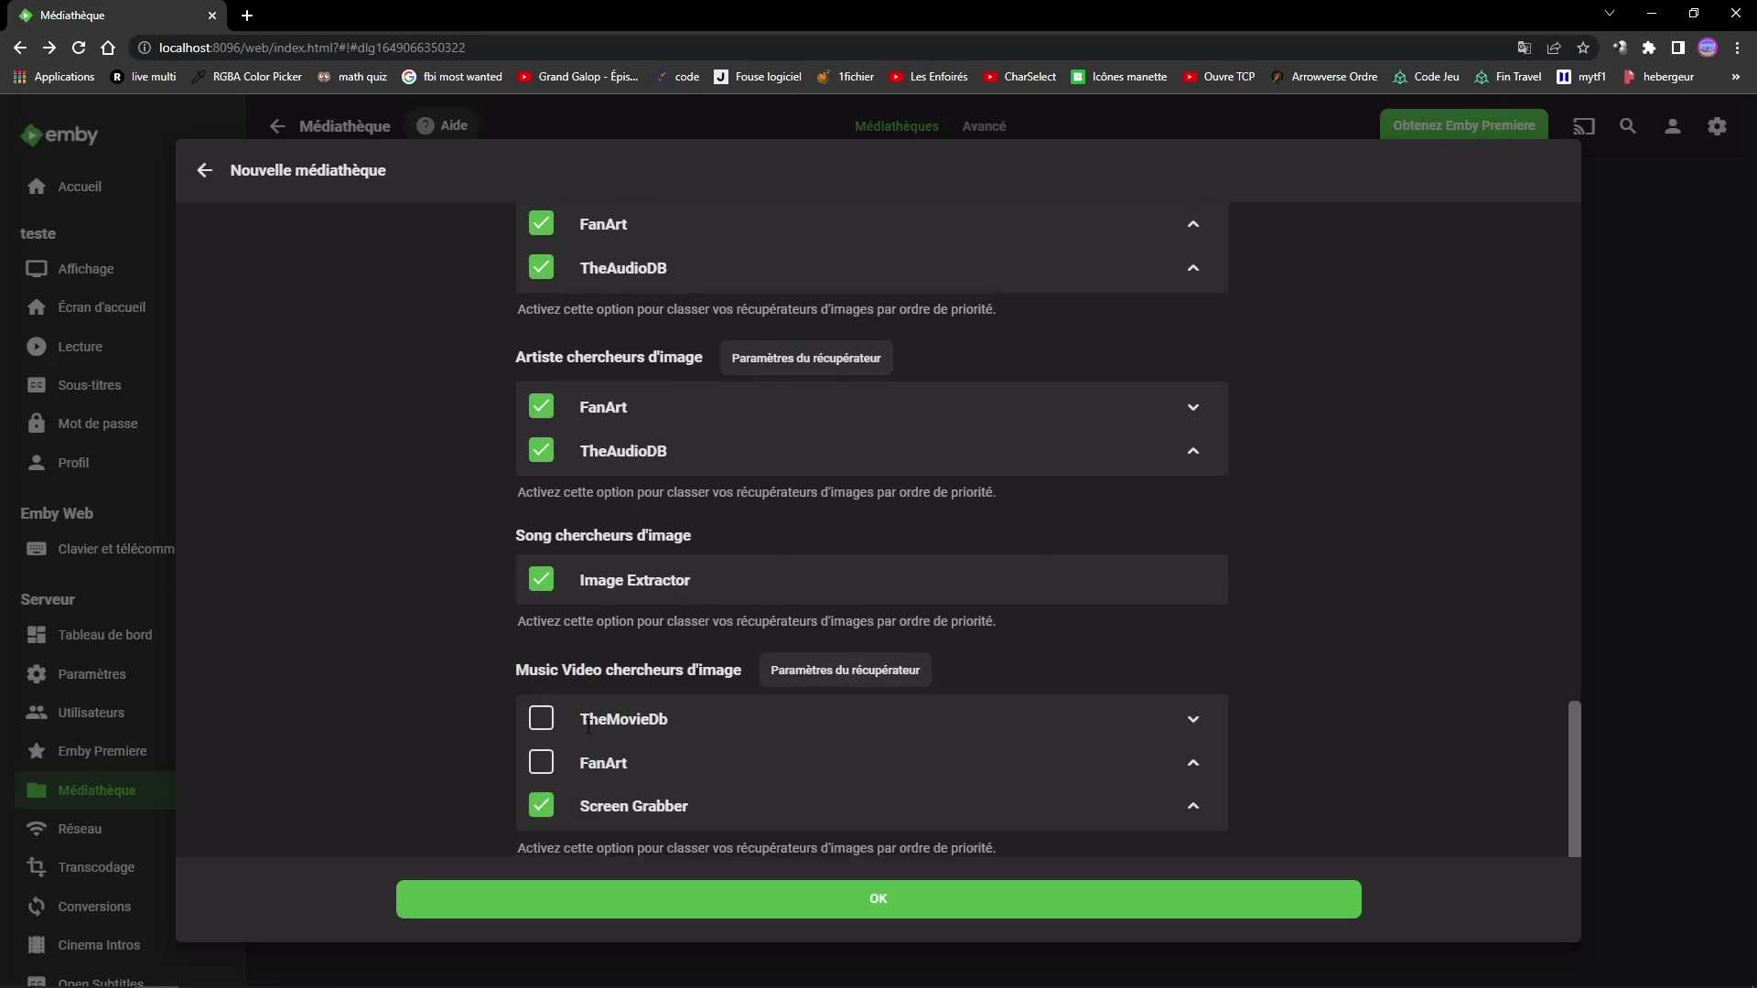
{"action": "left_click", "coordinate": [541, 718]}
{"action": "left_click", "coordinate": [541, 762]}
{"action": "scroll", "coordinate": [569, 618], "scroll_direction": "down", "scroll_amount": 1}
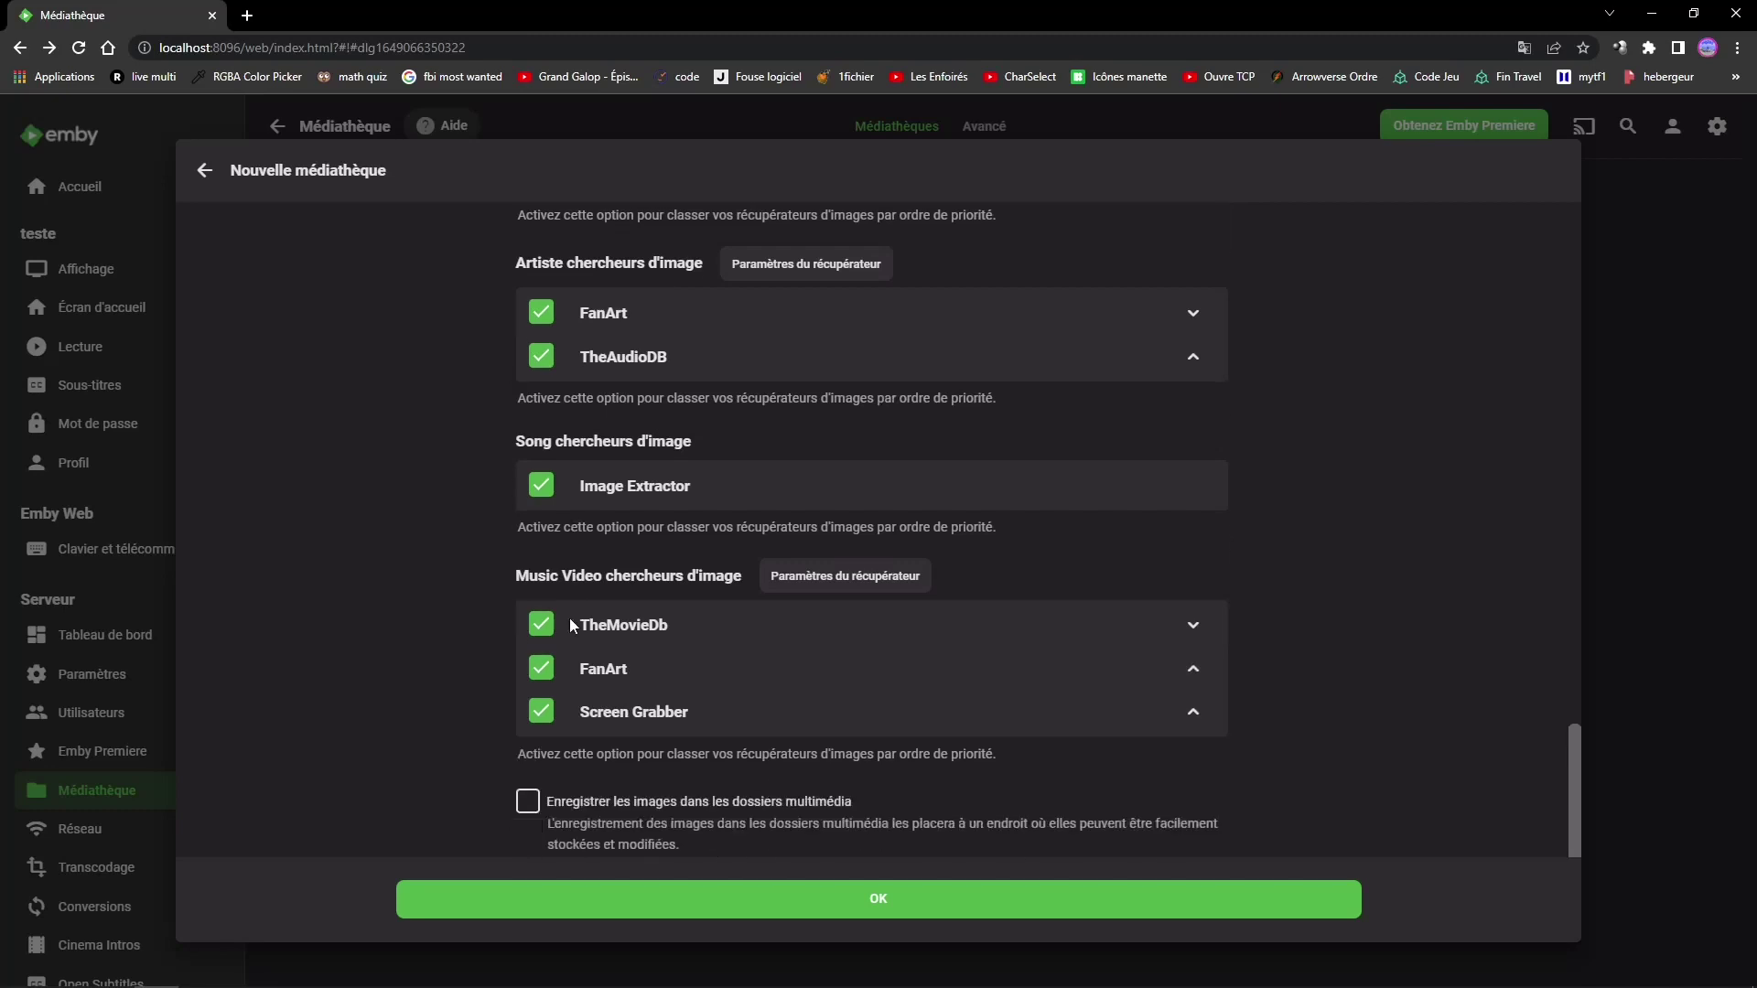
{"action": "scroll", "coordinate": [569, 618], "scroll_direction": "down", "scroll_amount": 2}
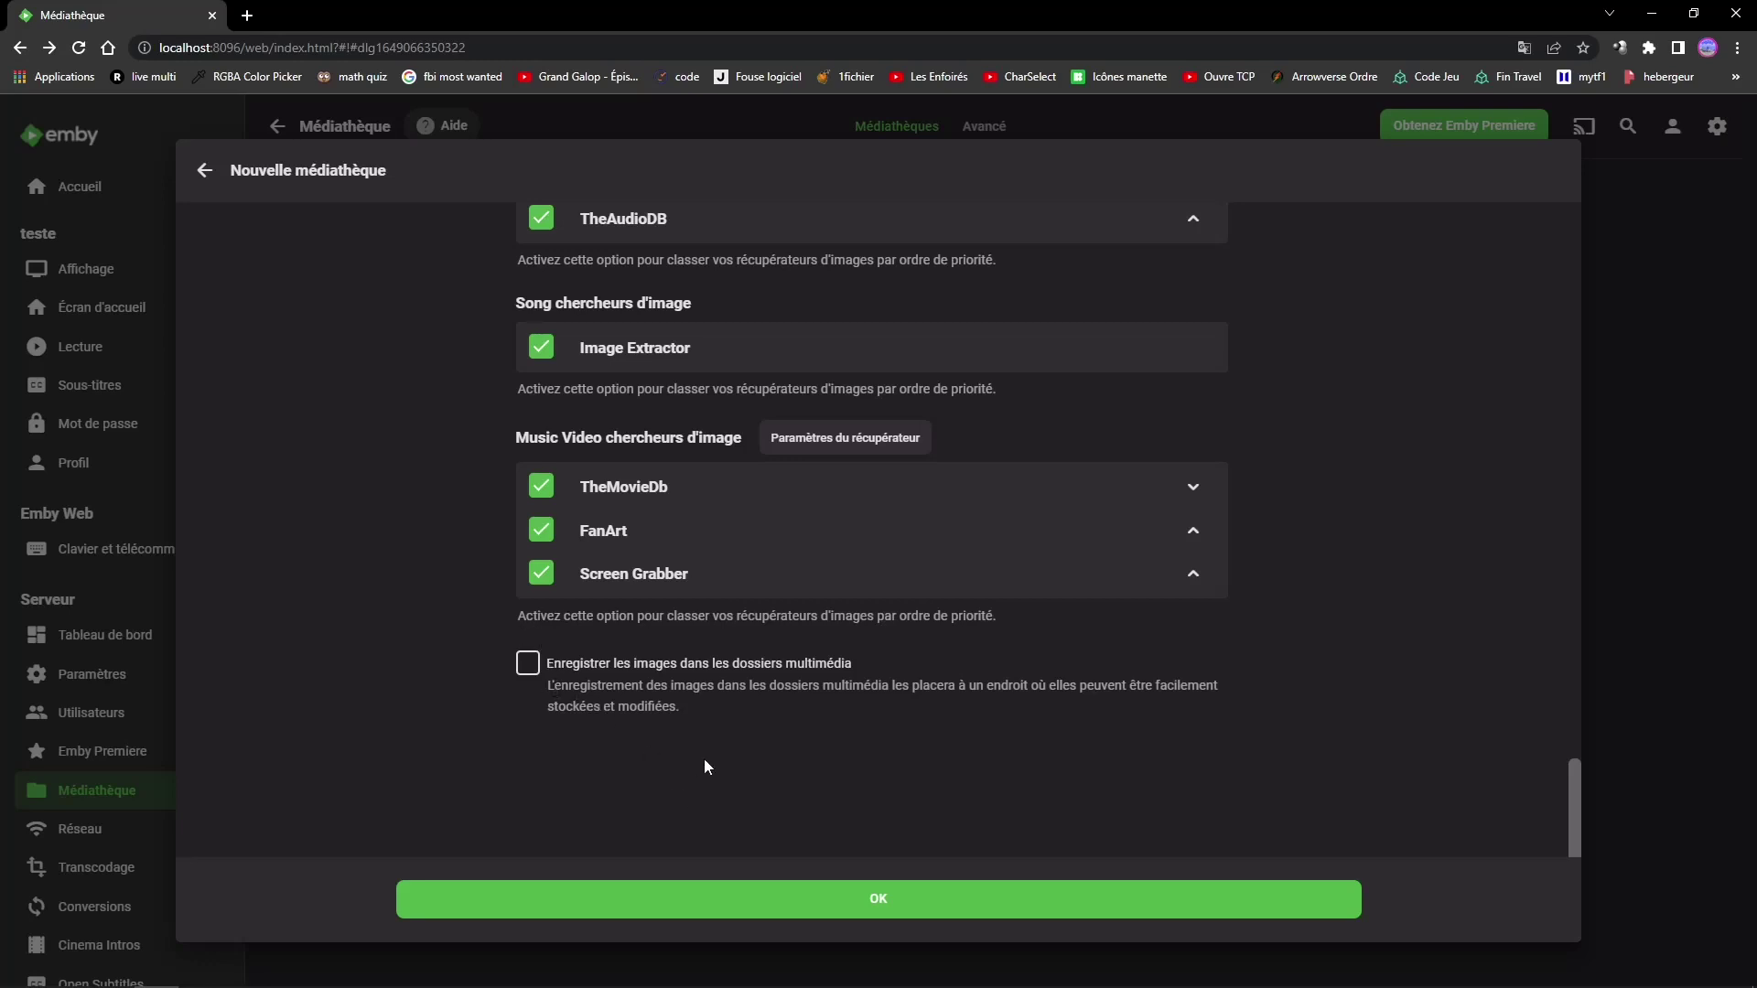
{"action": "left_click", "coordinate": [841, 892]}
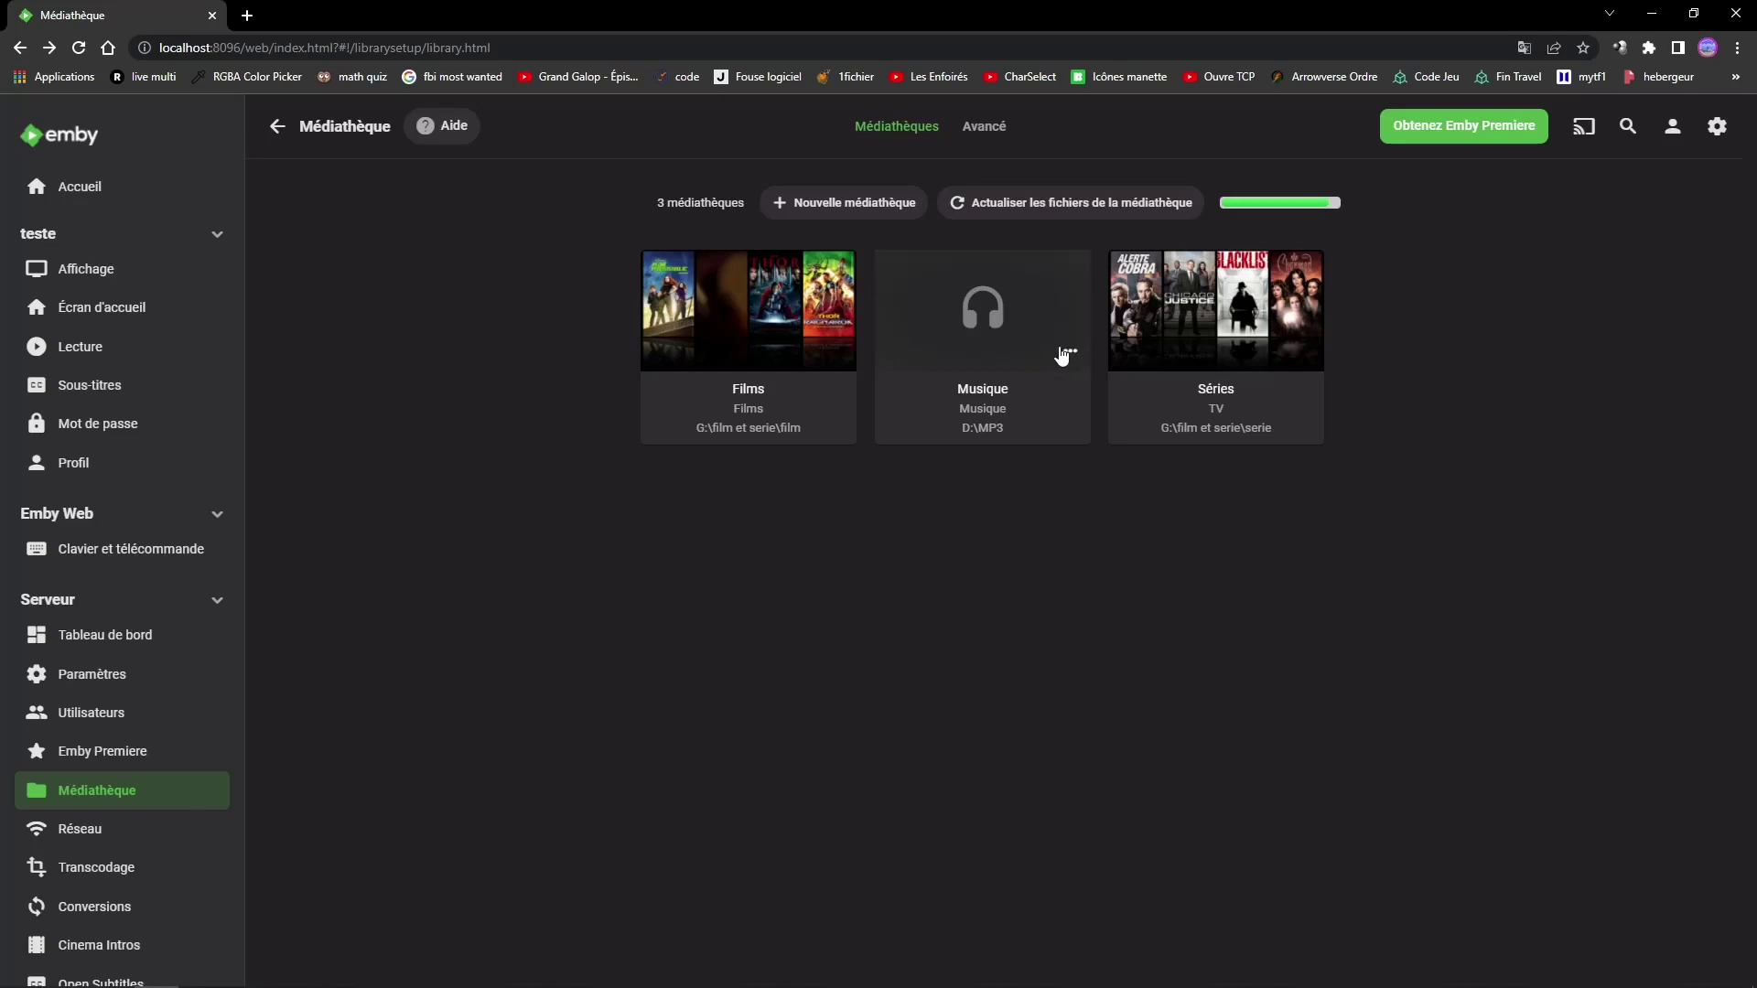
Open the settings of the Musique library for editing.
{"action": "left_click", "coordinate": [1070, 351]}
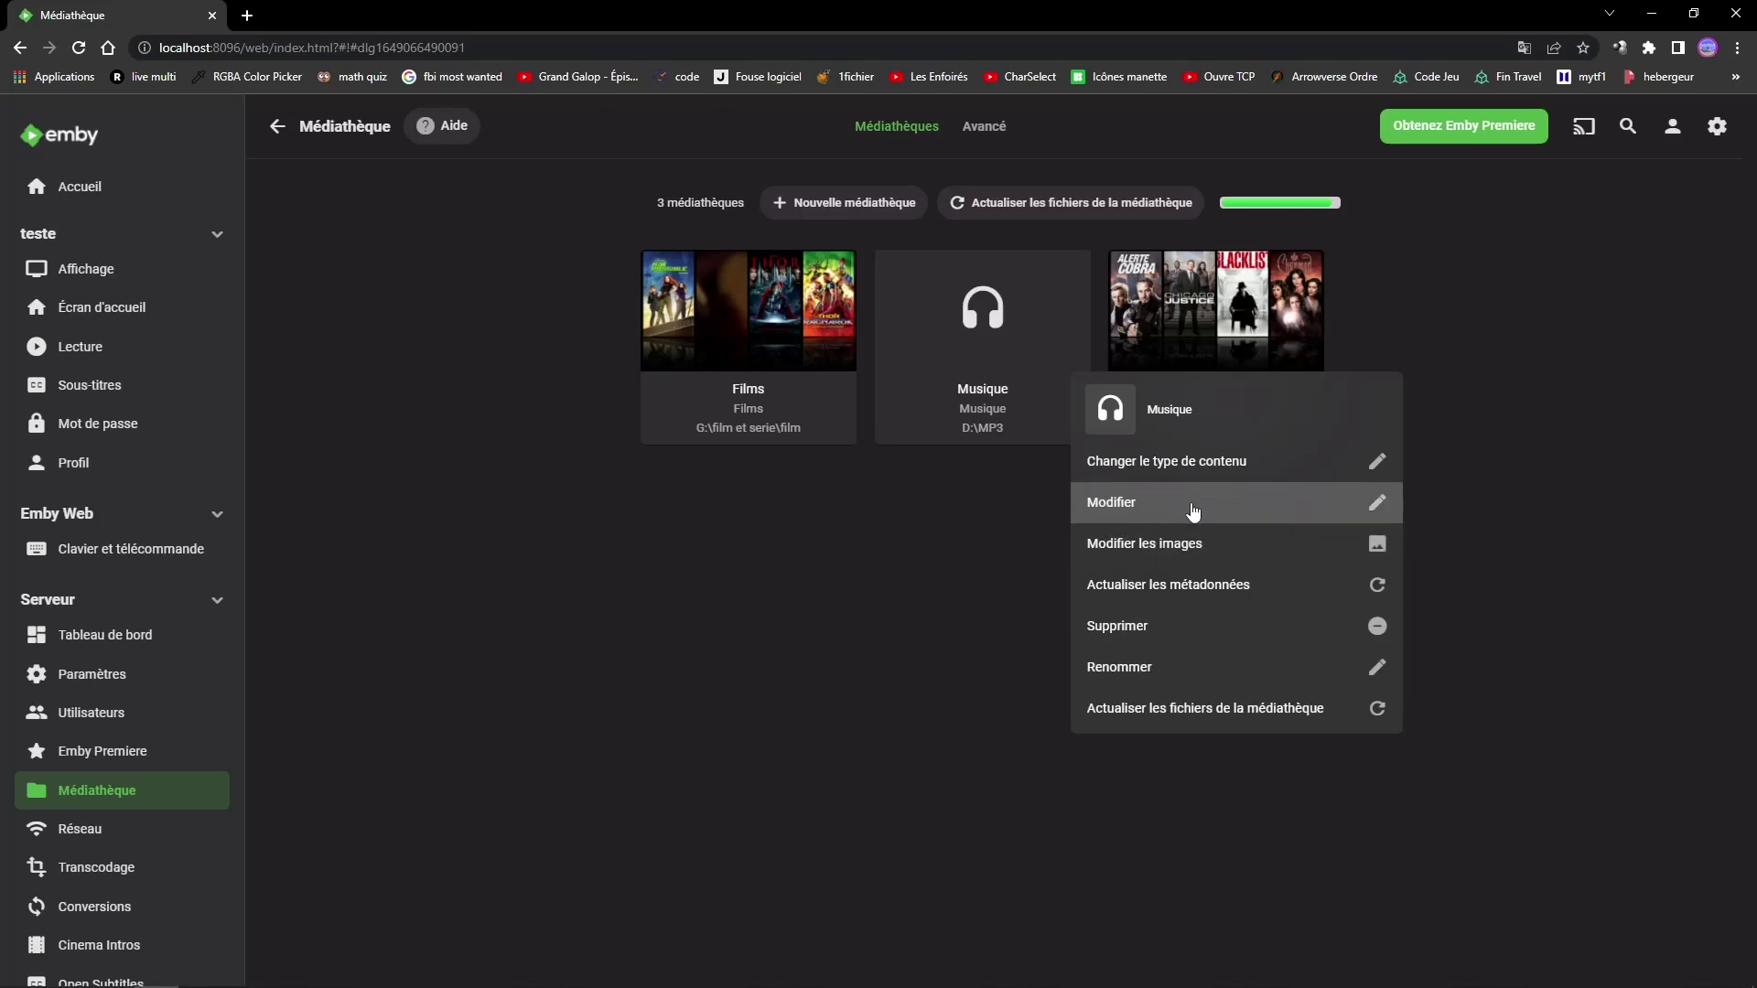
{"action": "left_click", "coordinate": [1164, 505]}
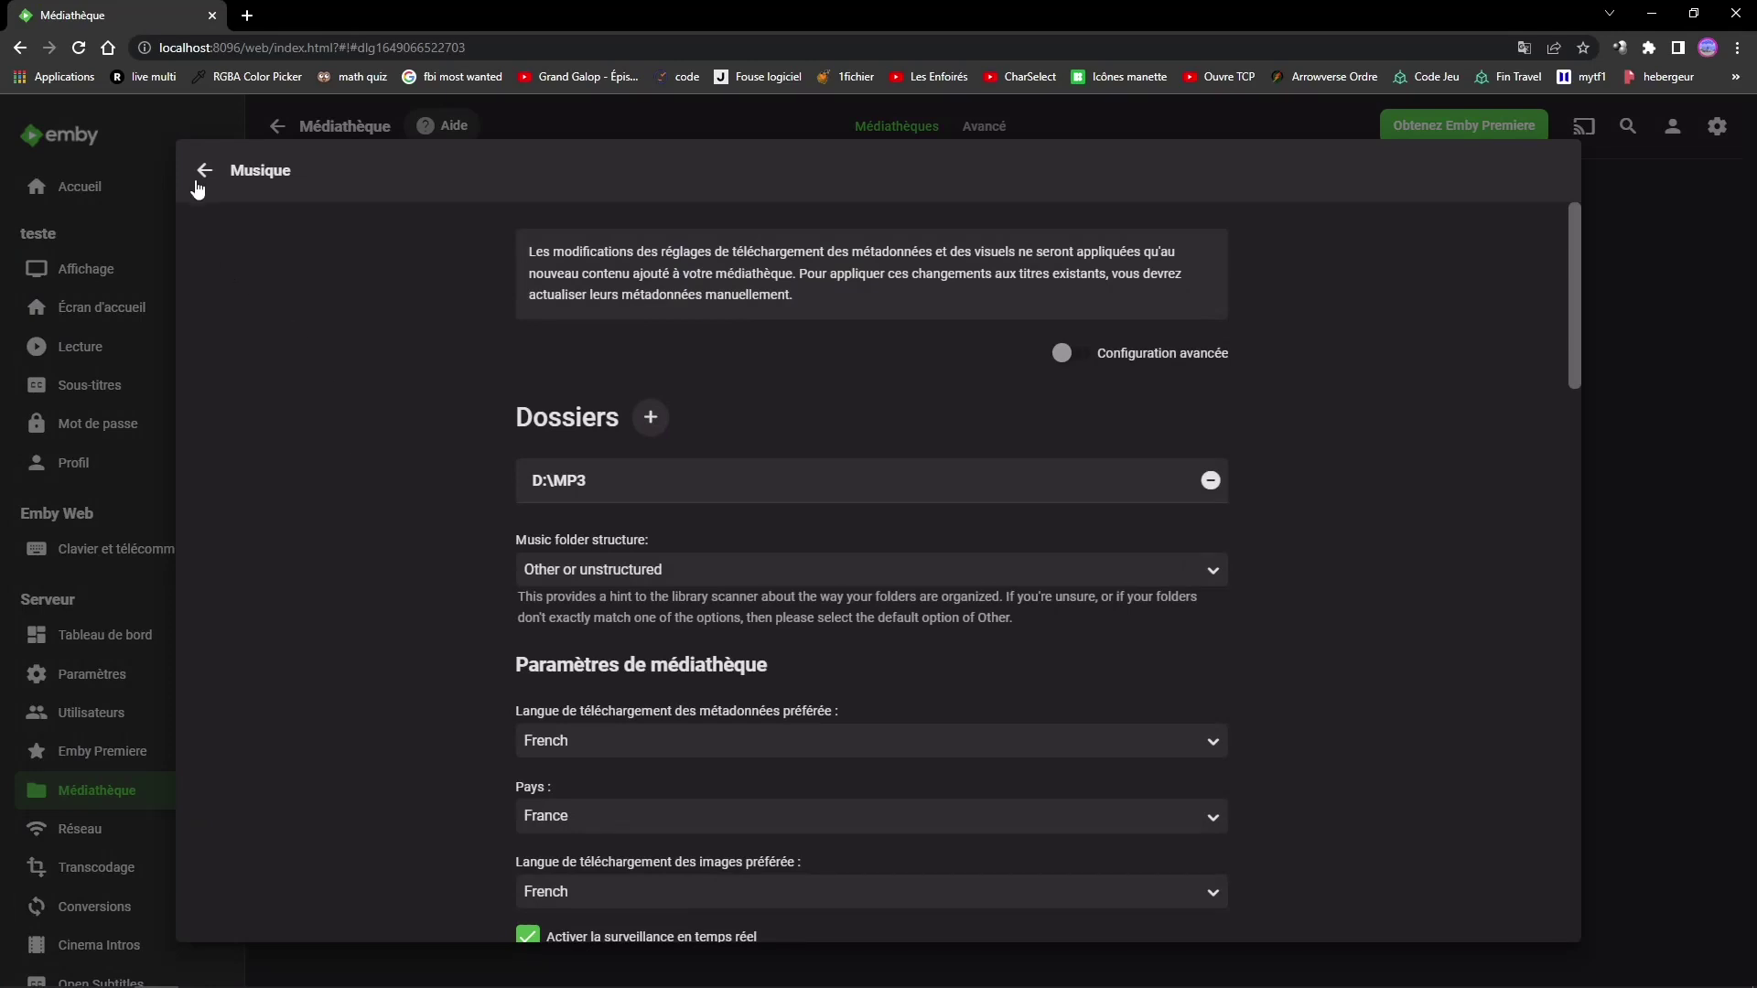
Leave the Musique library's settings without changes and look over the management options offered for that library.
{"action": "left_click", "coordinate": [199, 179]}
{"action": "left_click", "coordinate": [1074, 409]}
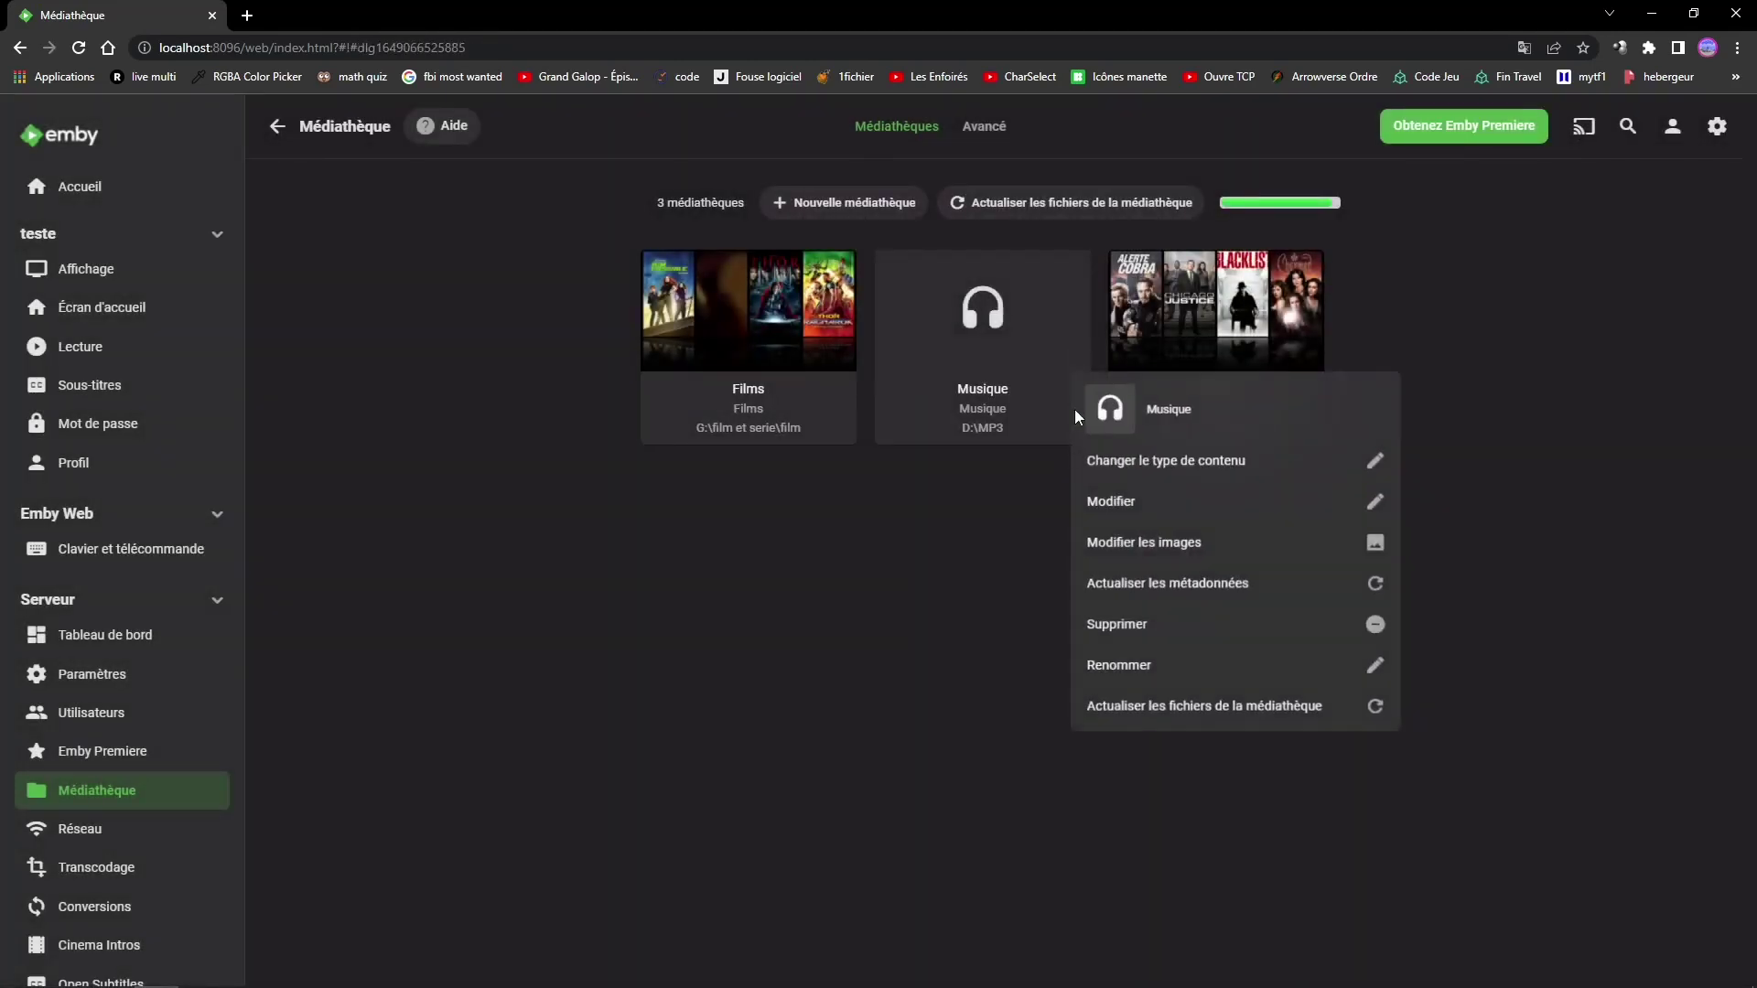
{"action": "left_click", "coordinate": [940, 518]}
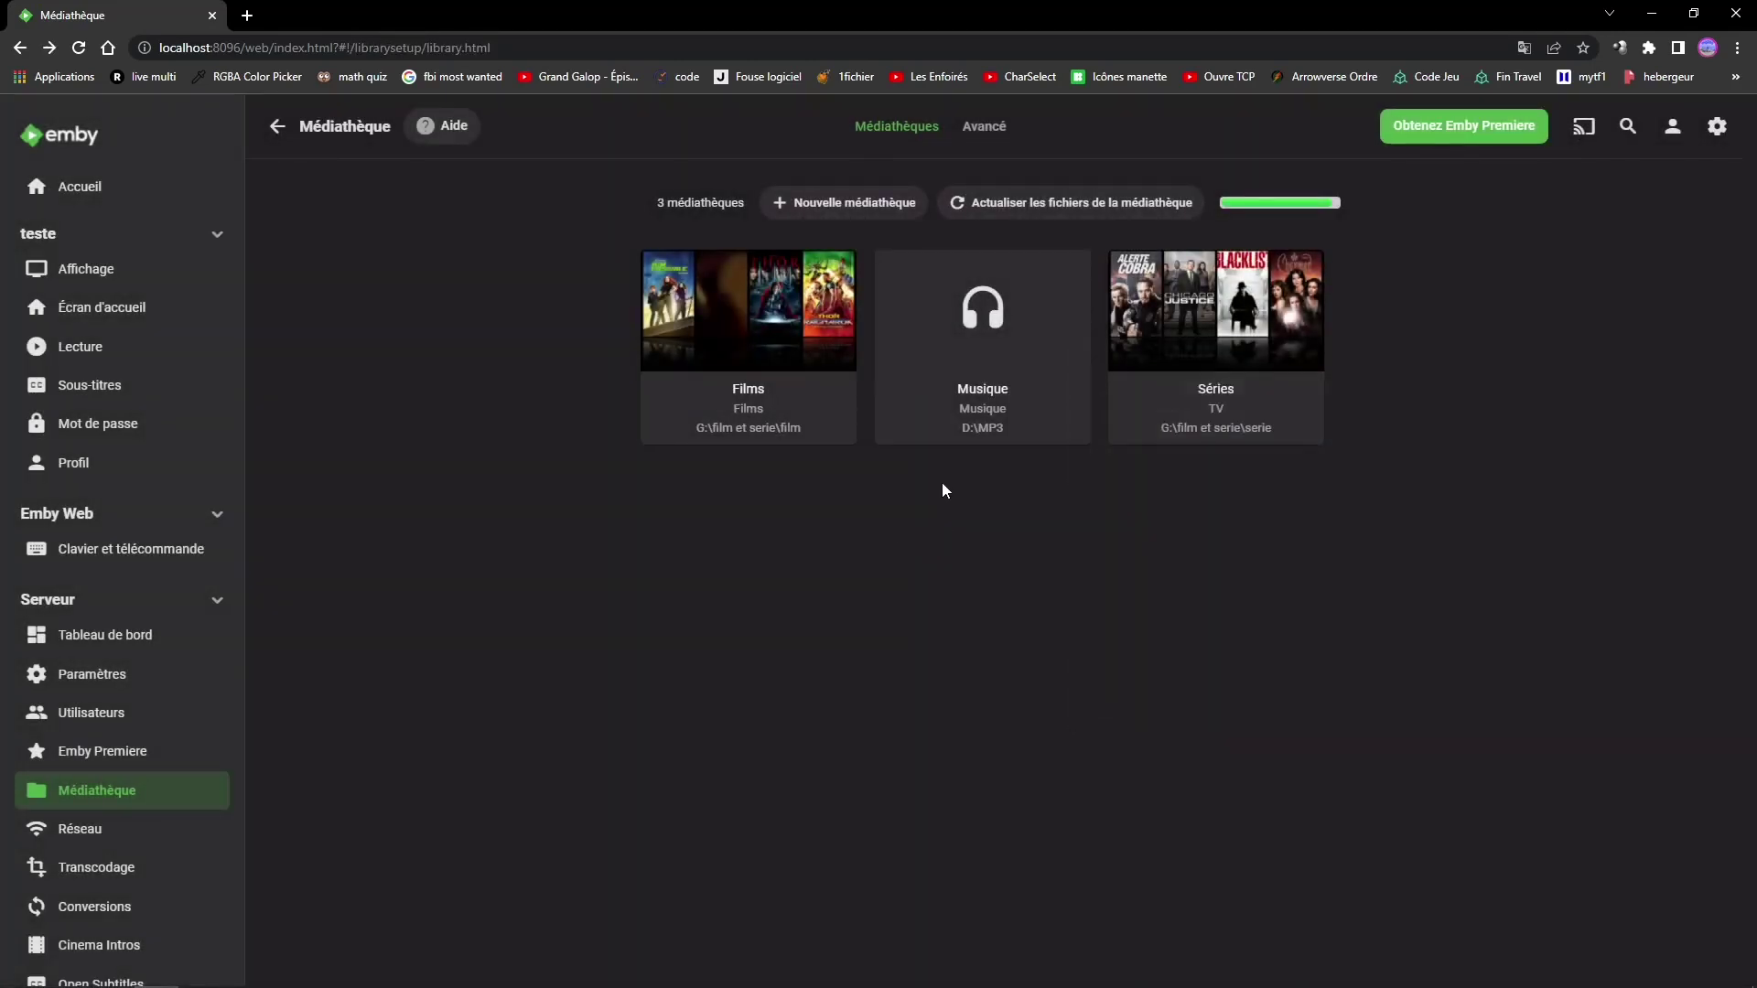
Open the Musique library and browse forward and back through its latest music.
{"action": "left_click", "coordinate": [982, 391]}
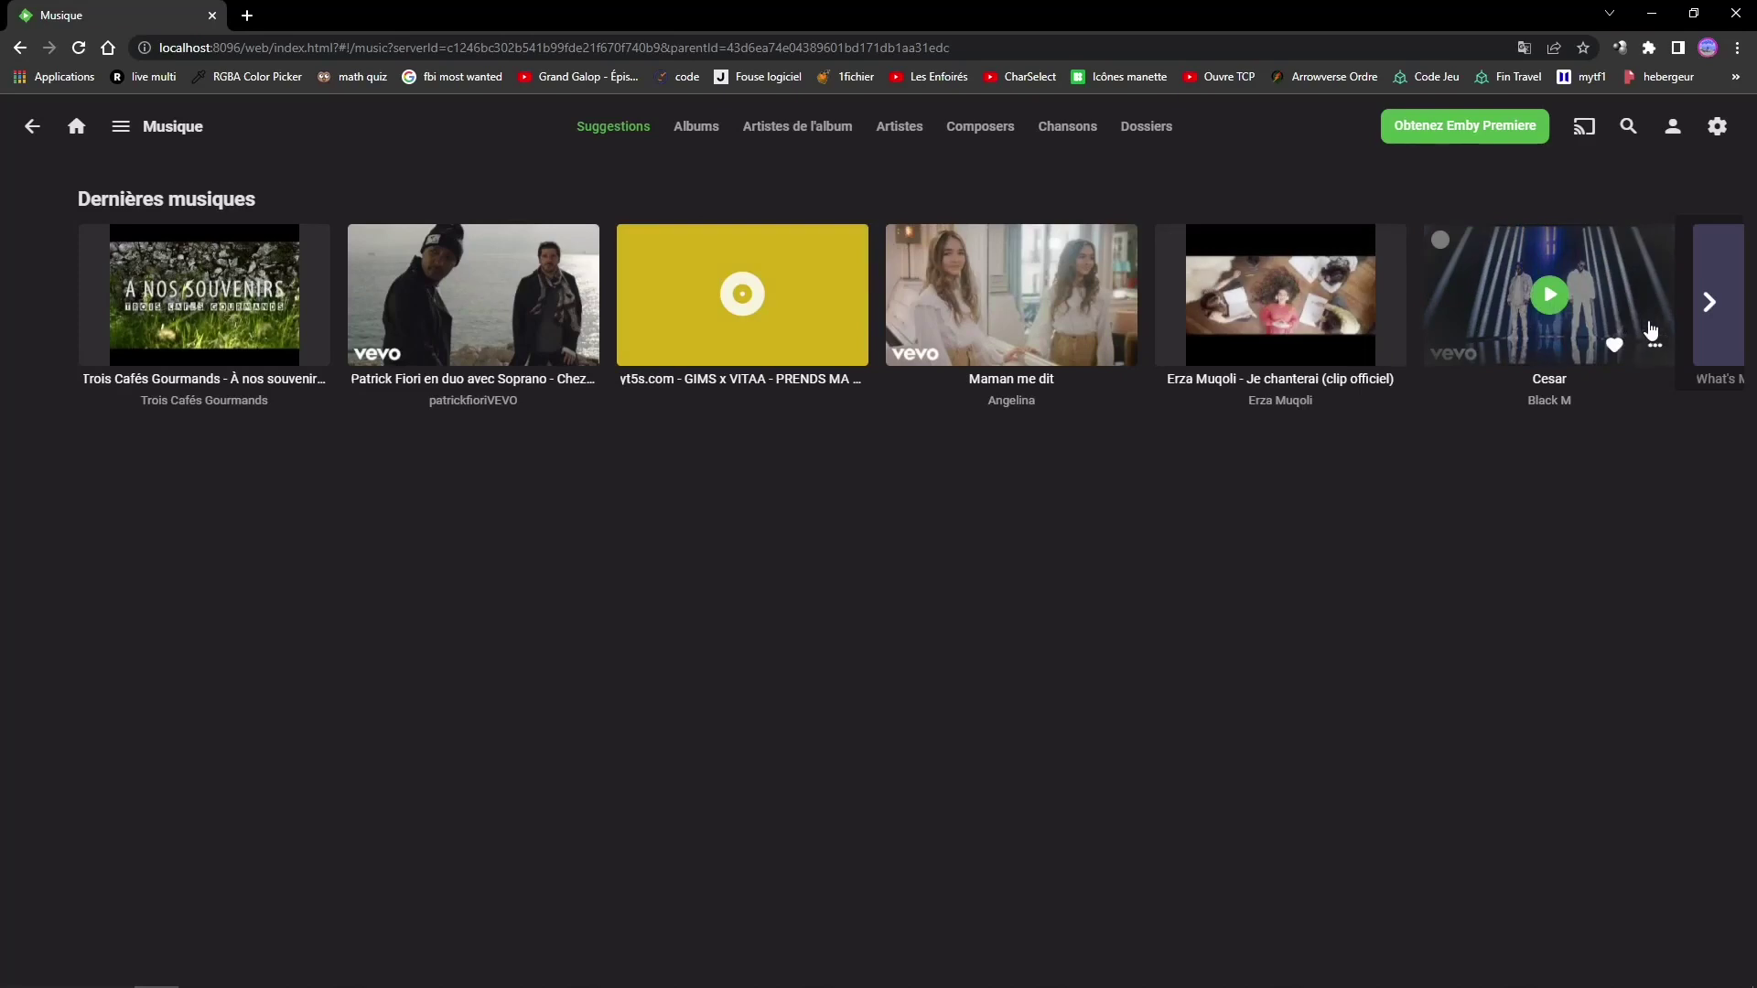
{"action": "left_click", "coordinate": [1704, 310]}
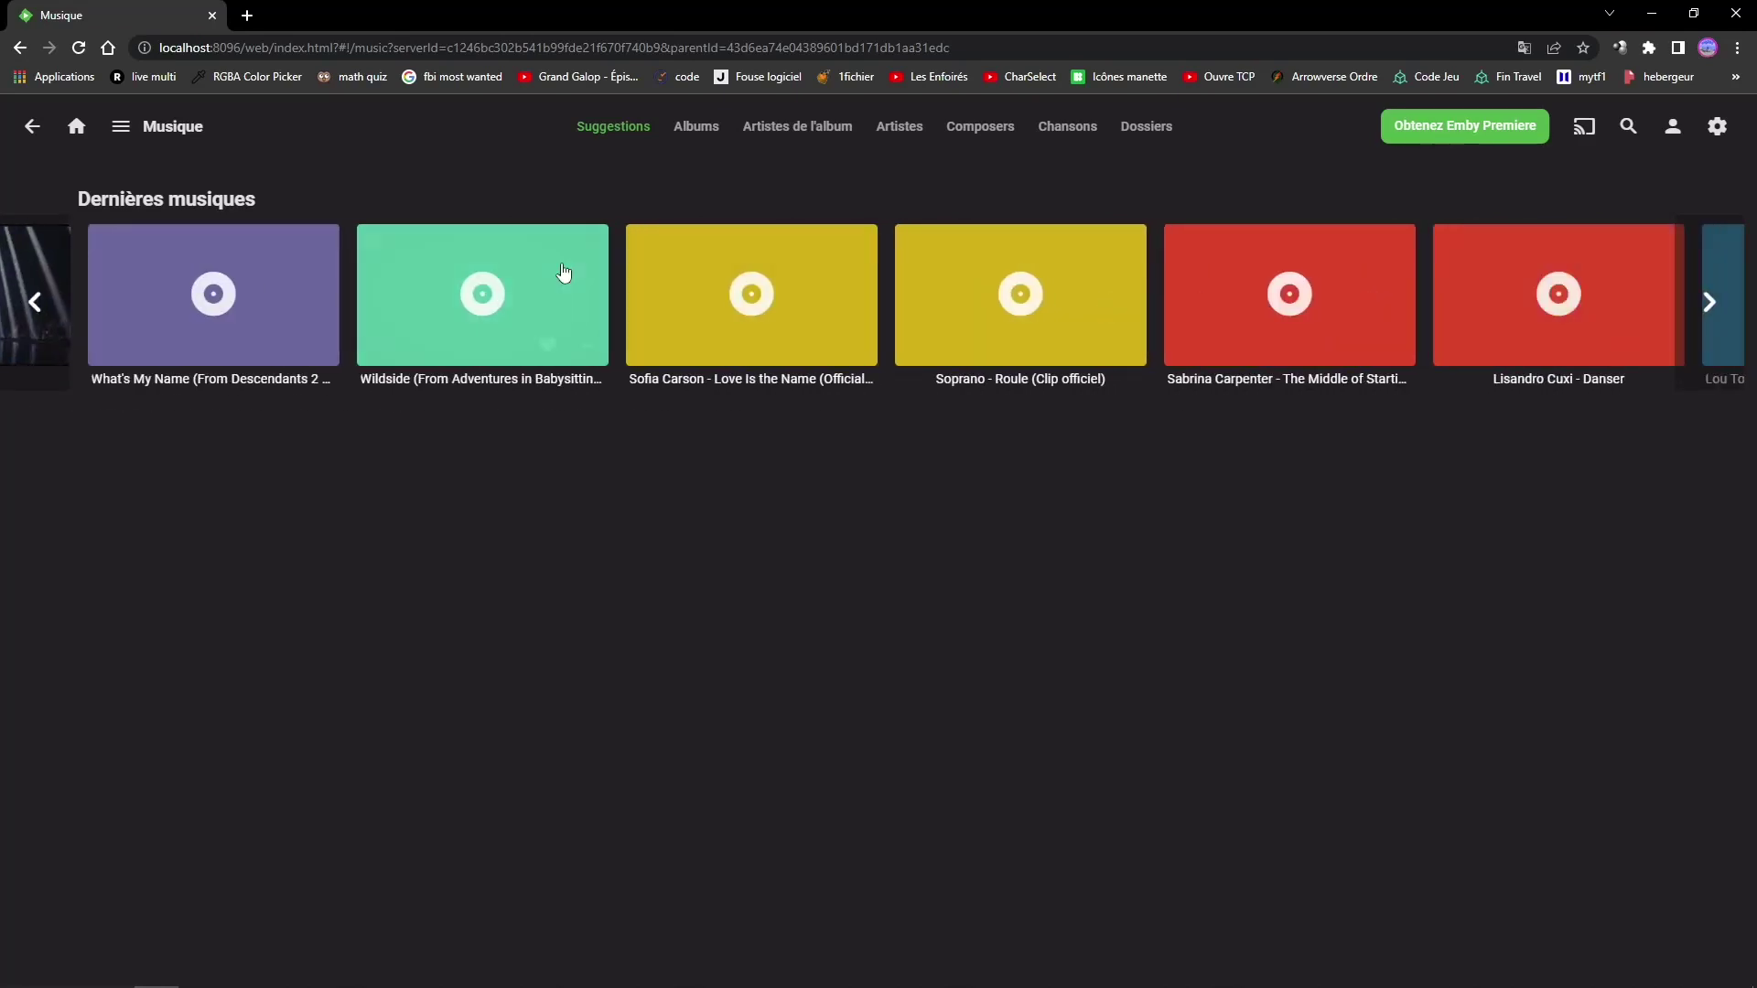
{"action": "left_click", "coordinate": [41, 311]}
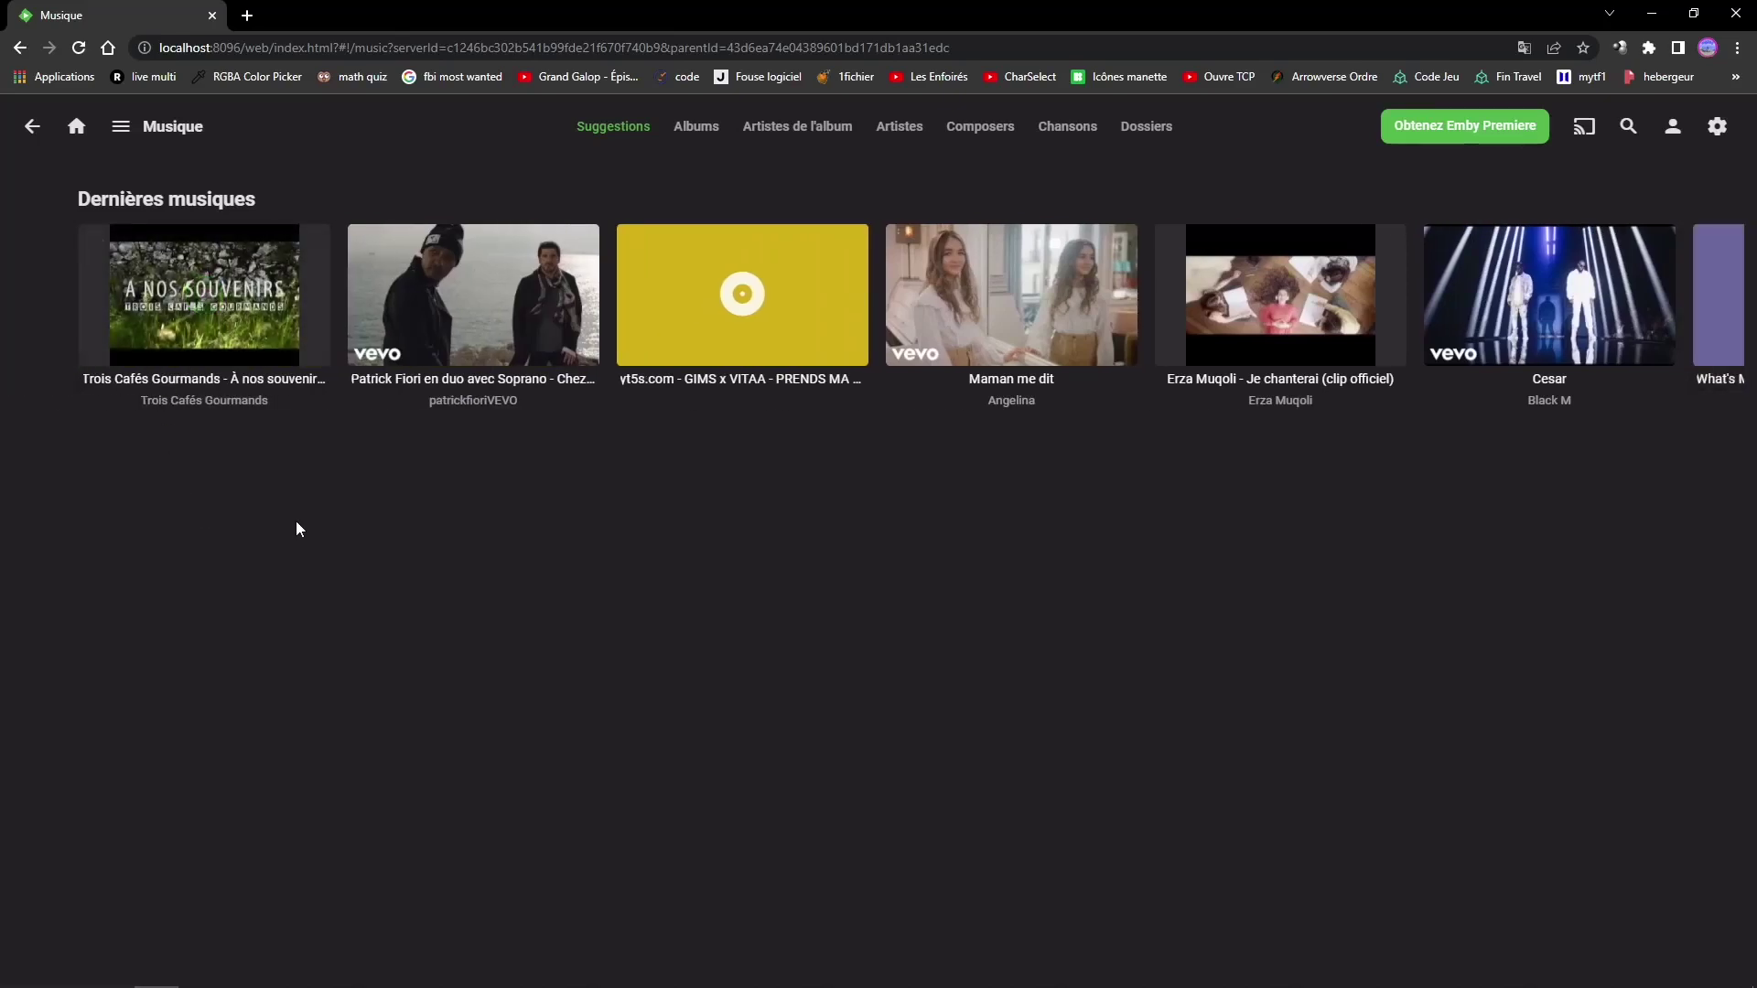
Add the Patrick Fiori and Soprano song to the favorites and remove it from them again.
{"action": "mouse_move", "coordinate": [580, 355]}
{"action": "left_click", "coordinate": [537, 346]}
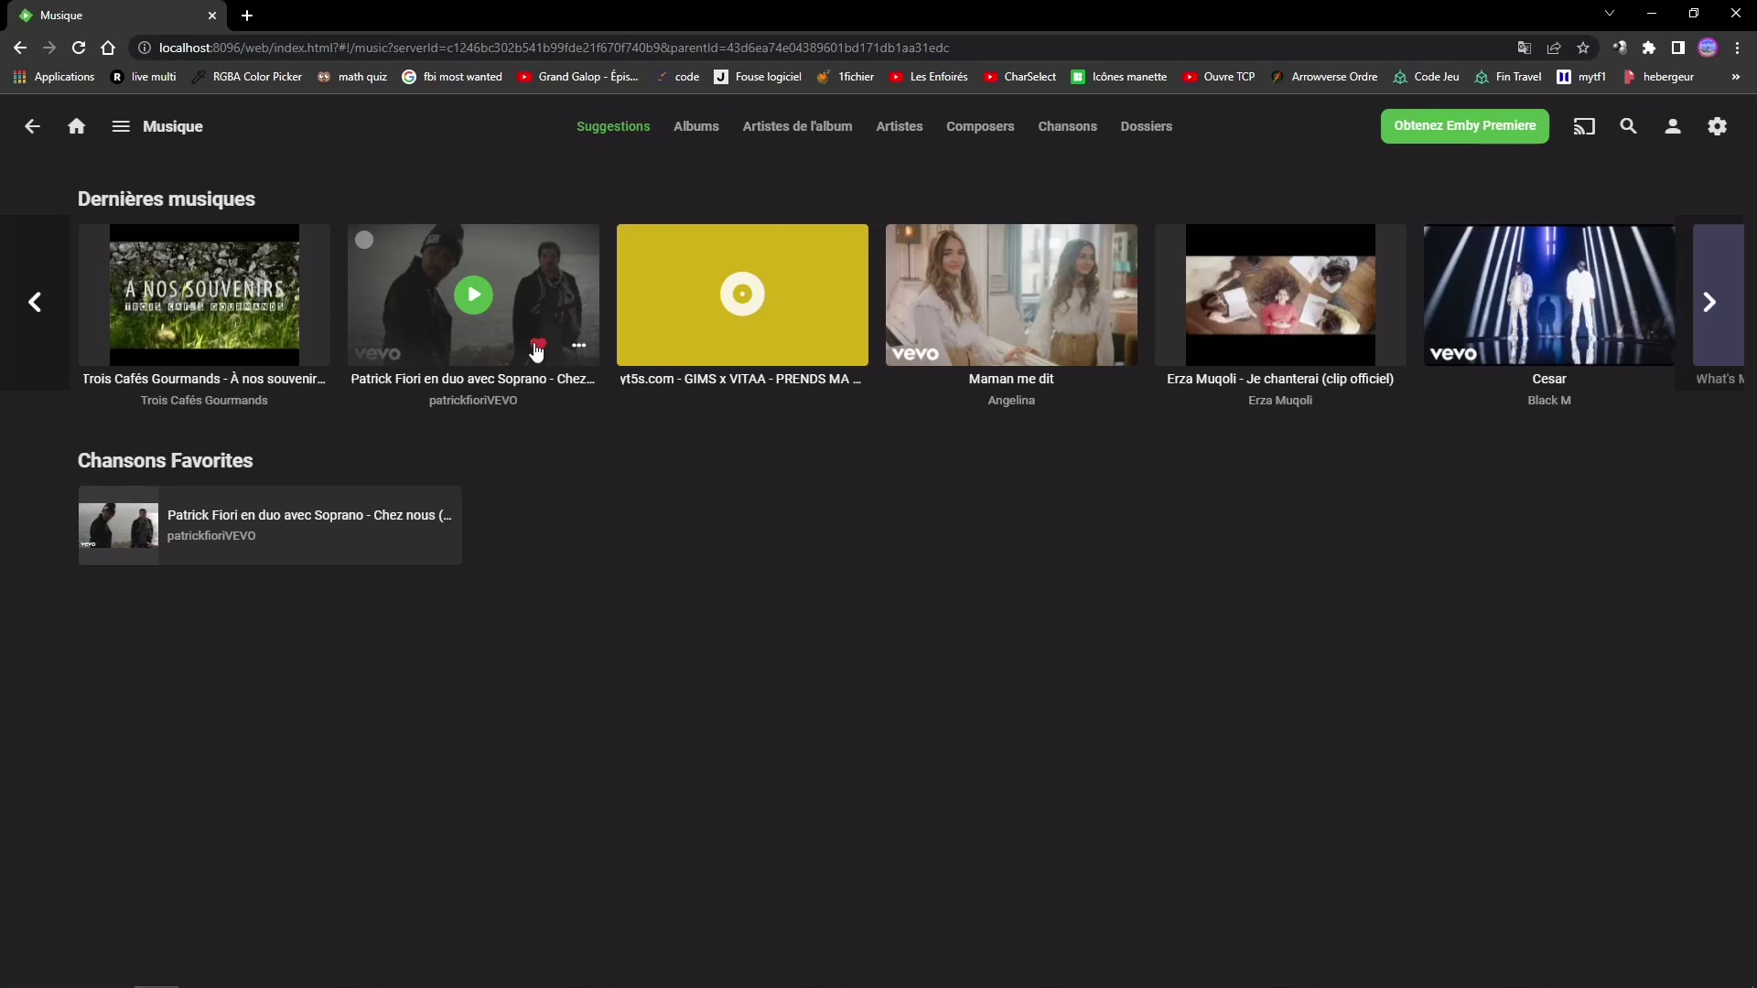
{"action": "left_click", "coordinate": [537, 346]}
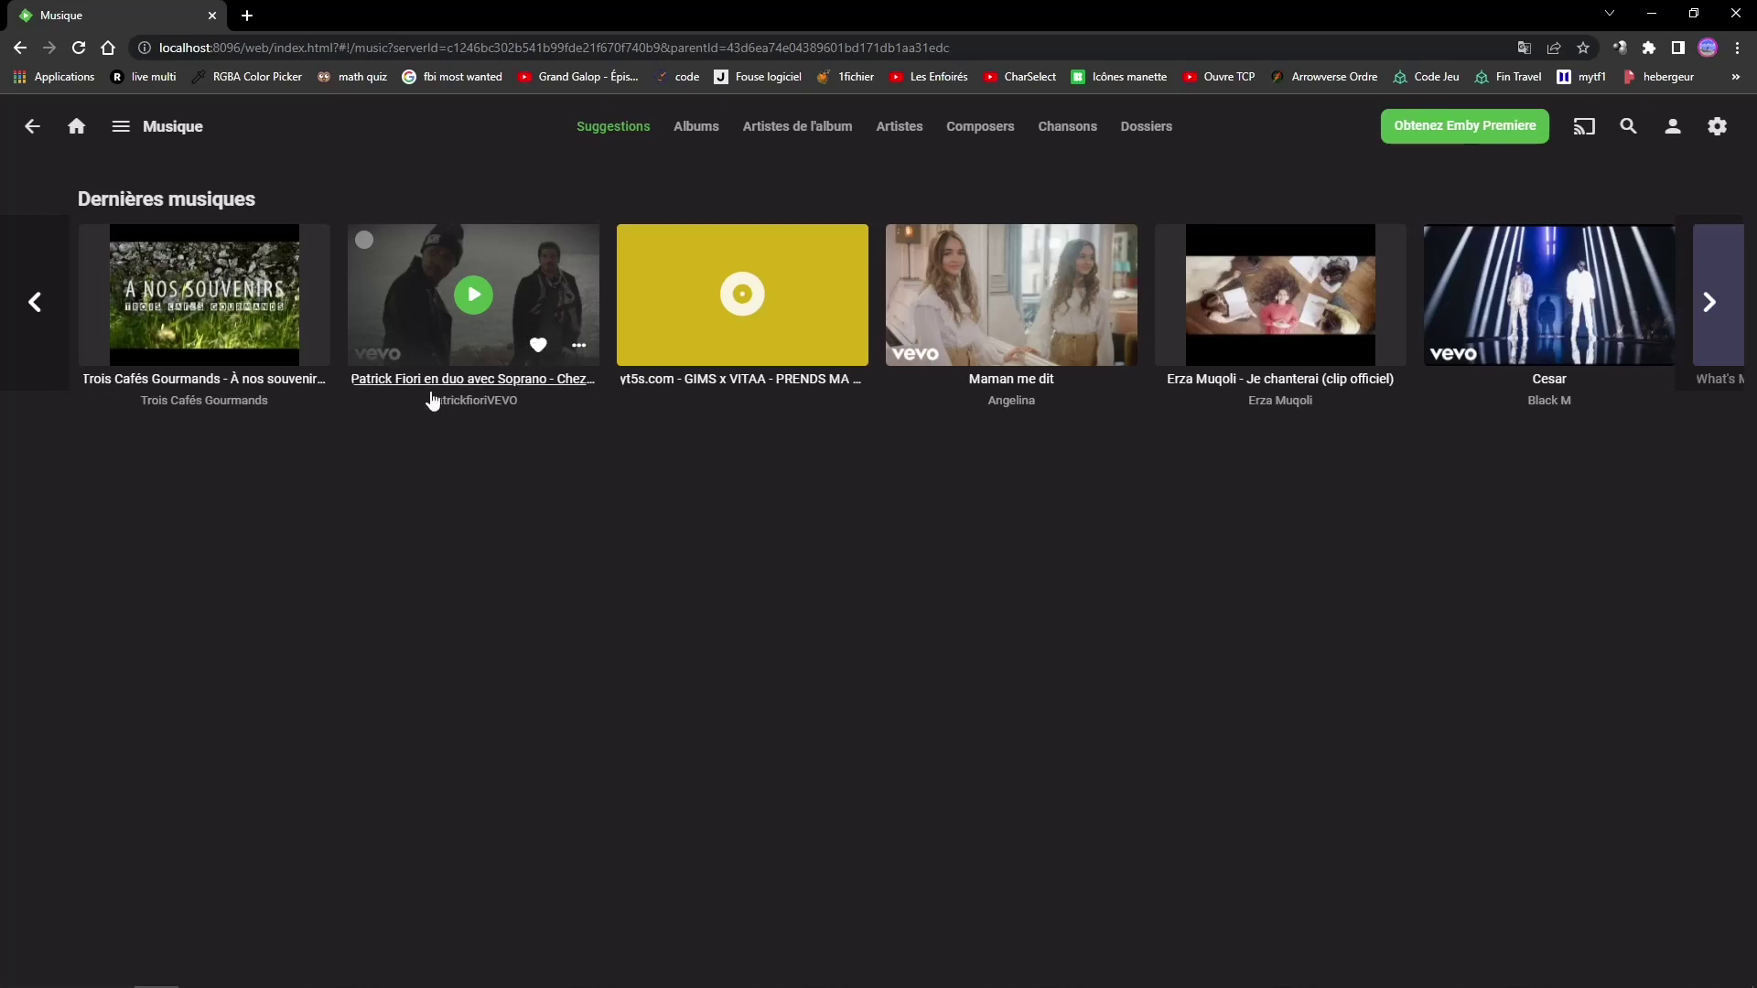
Open the list of available actions for the Patrick Fiori and Soprano song.
{"action": "left_click", "coordinate": [573, 349]}
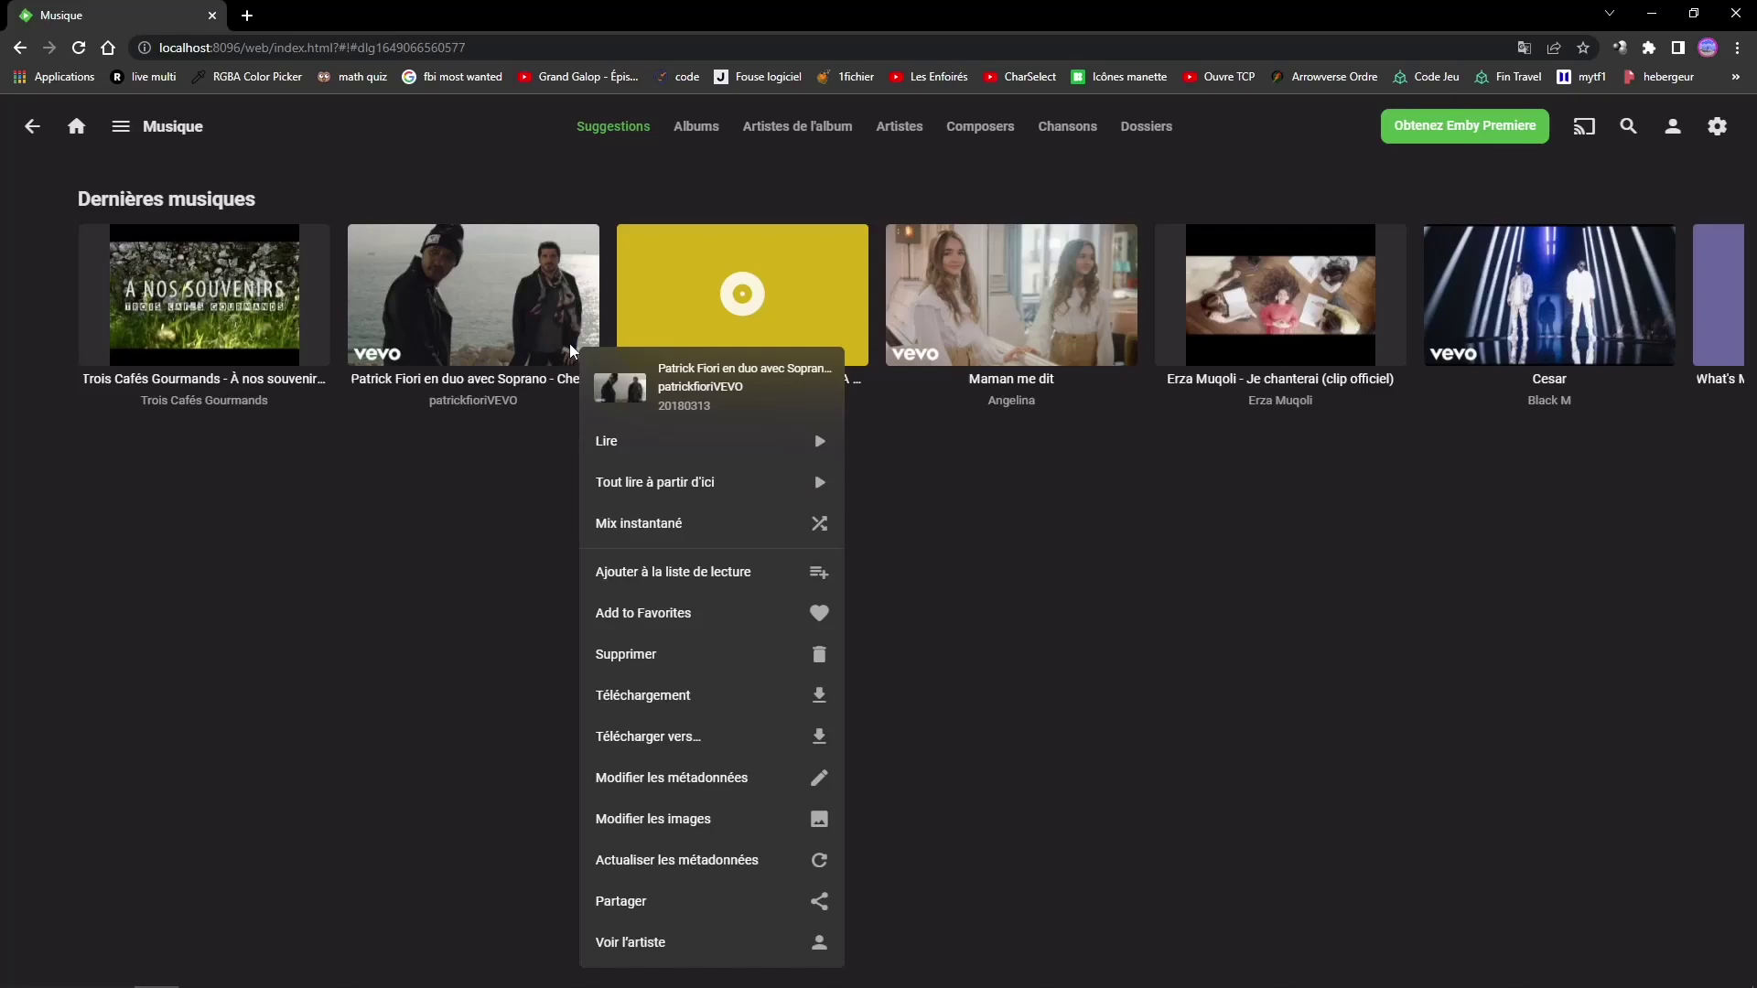